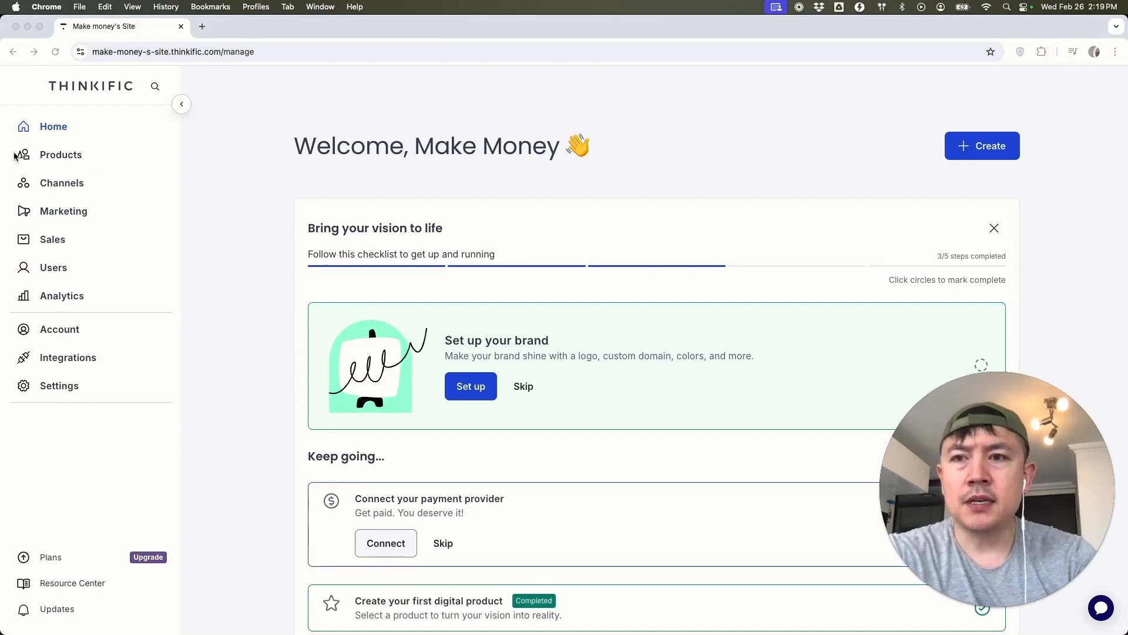
Create a new course with the AI generator from a description of international cooking, with chapters on Mexican, Chinese, Italian and Thai food
click(76, 156)
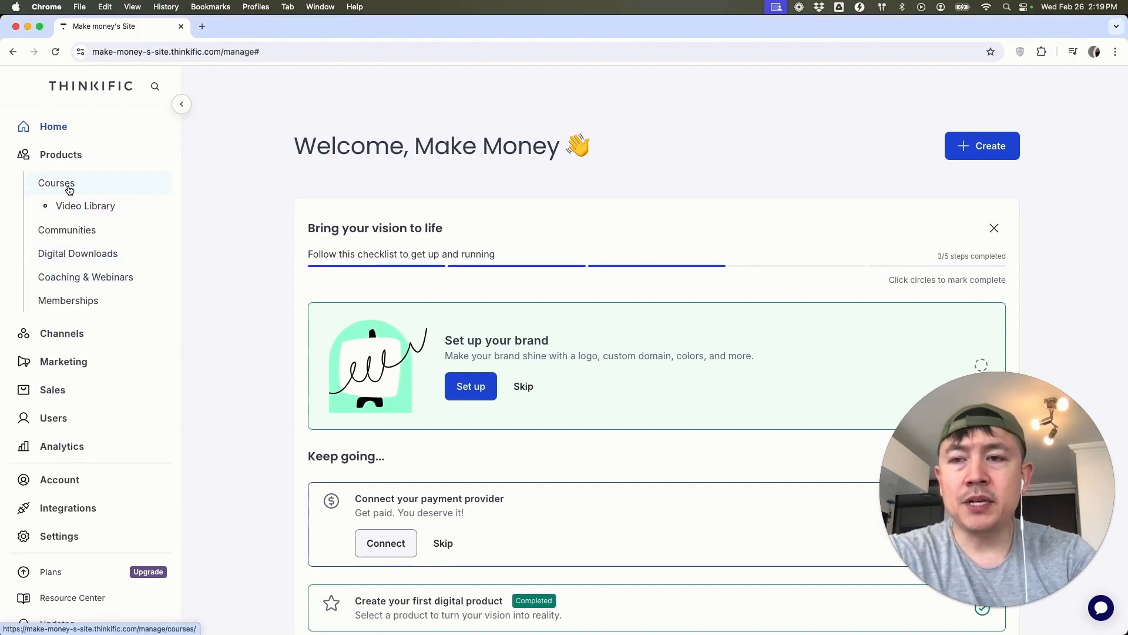
click(90, 189)
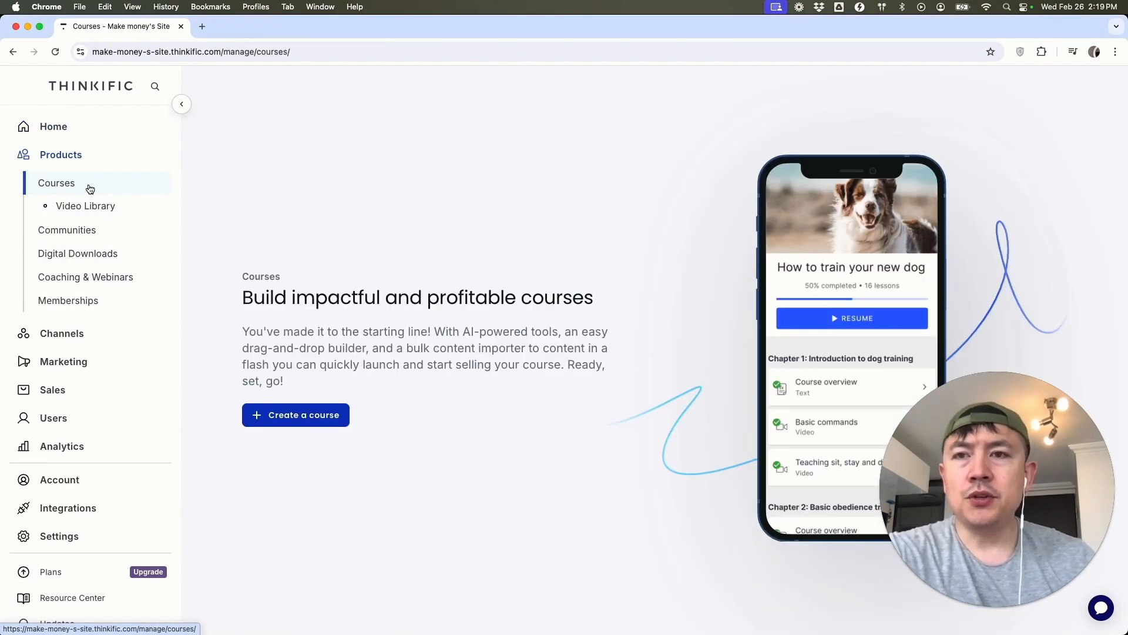
click(317, 419)
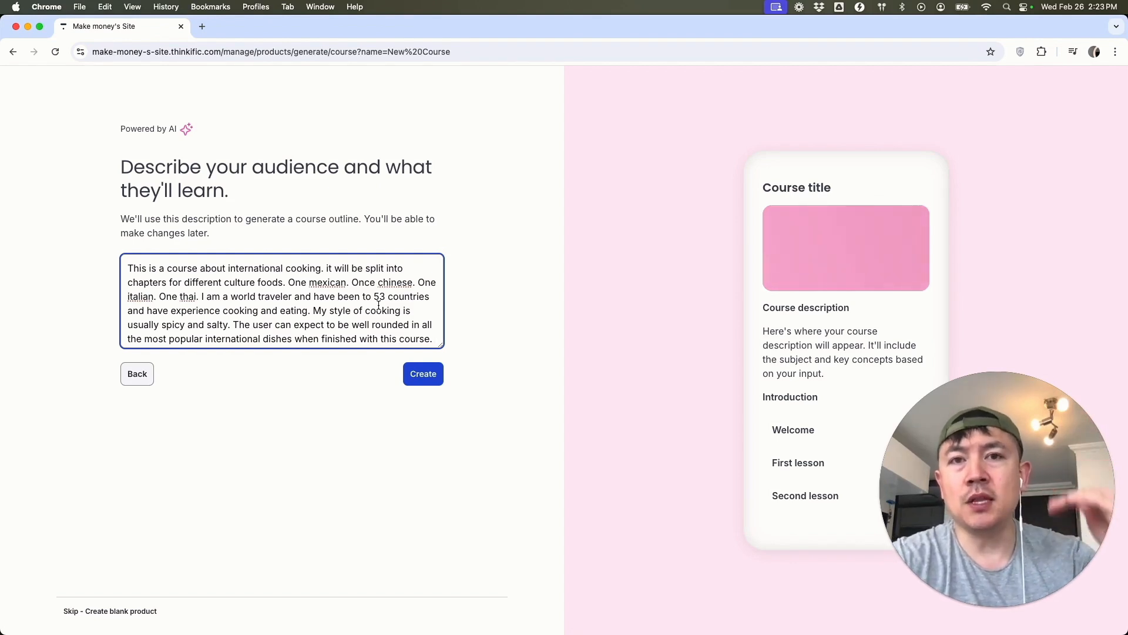
click(431, 375)
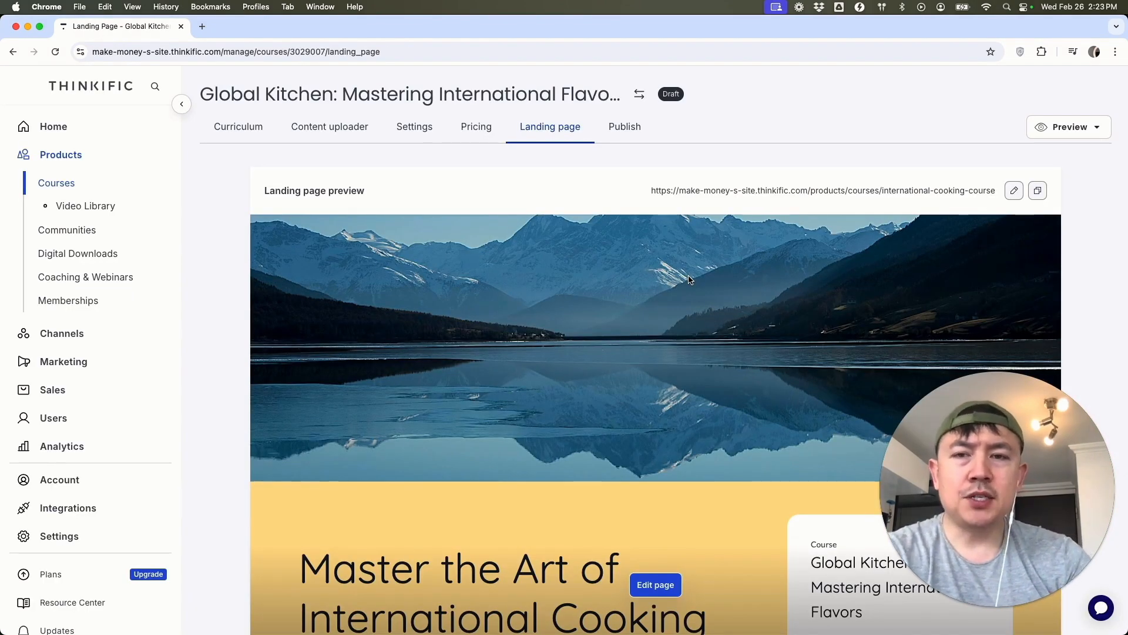
Review the generated landing page preview, from the banner and highlights down to the curriculum section
scroll(637, 413, down, 2)
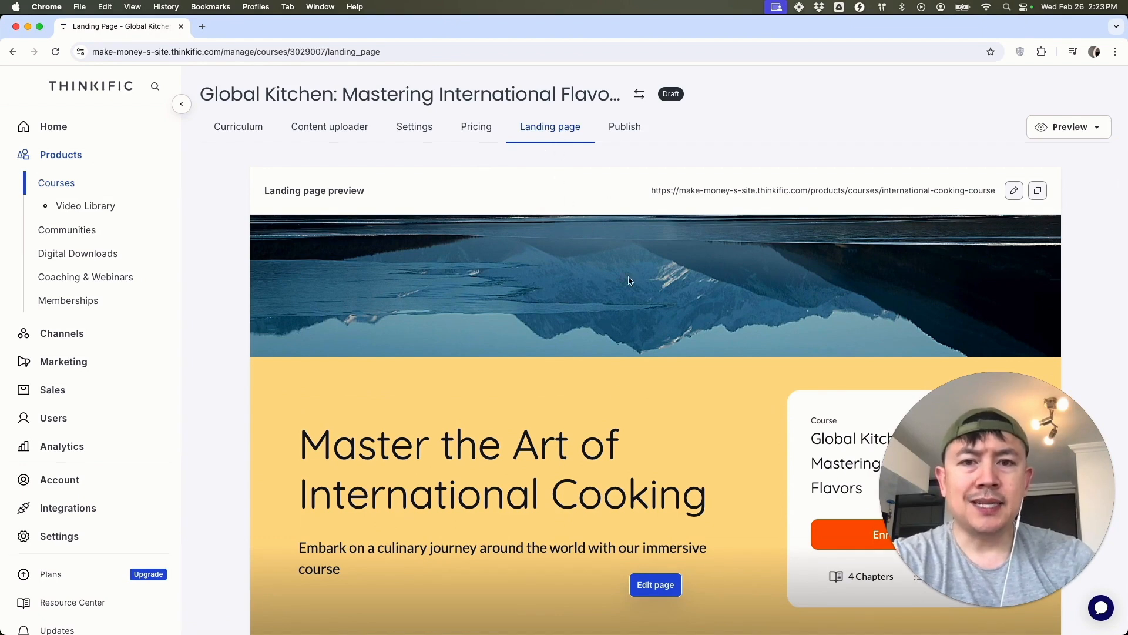
scroll(633, 283, up, 2)
scroll(632, 286, up, 2)
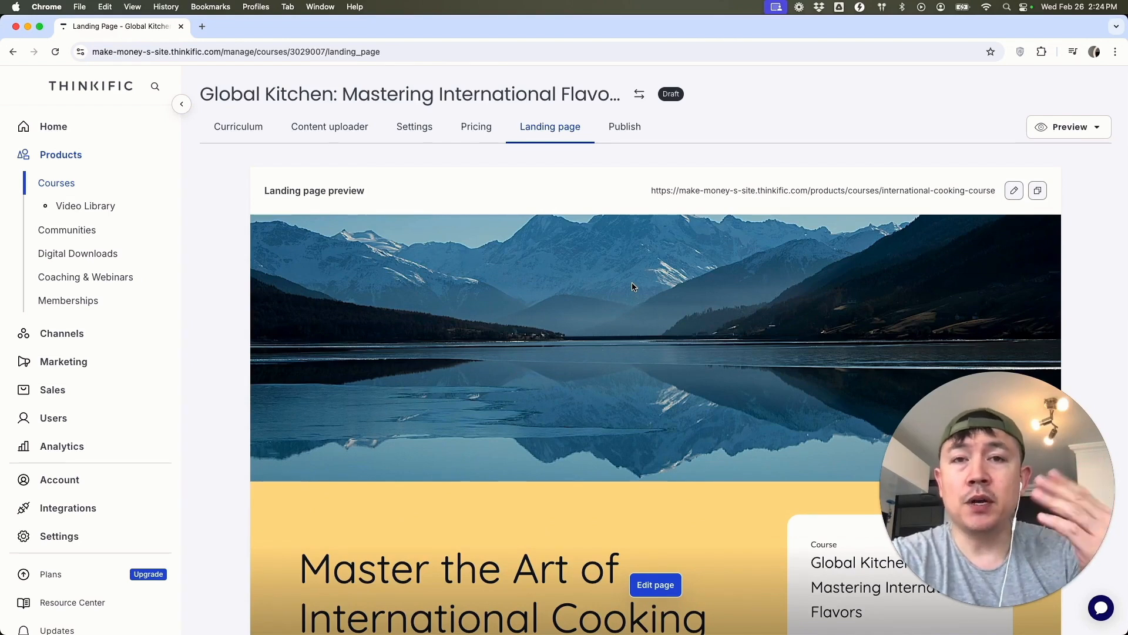
scroll(634, 393, down, 6)
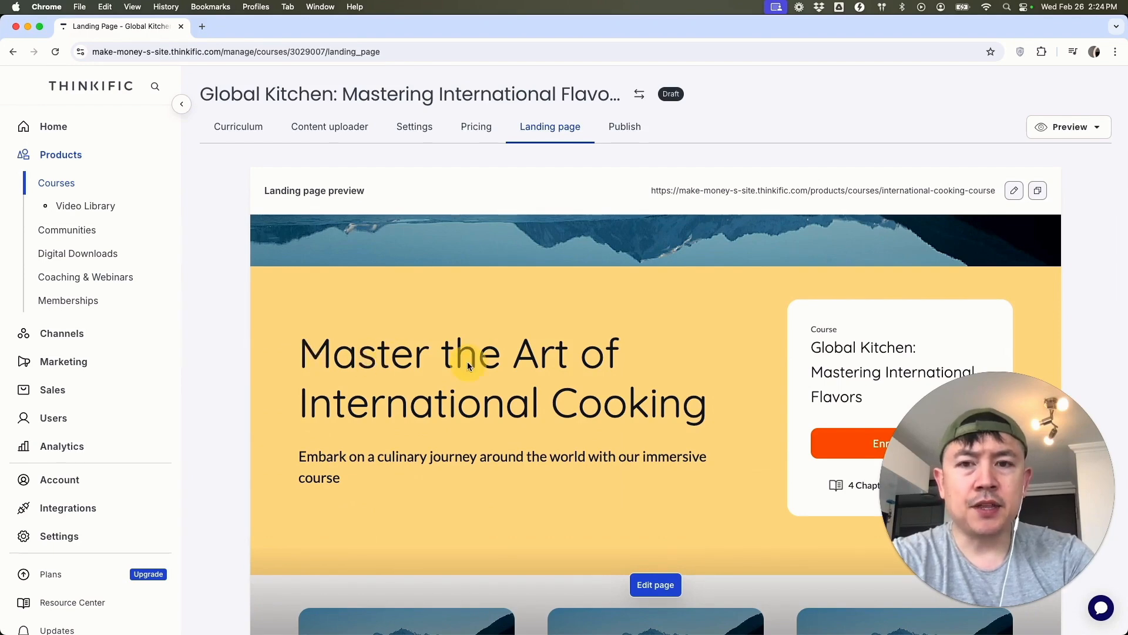
scroll(636, 436, down, 1)
scroll(636, 432, down, 3)
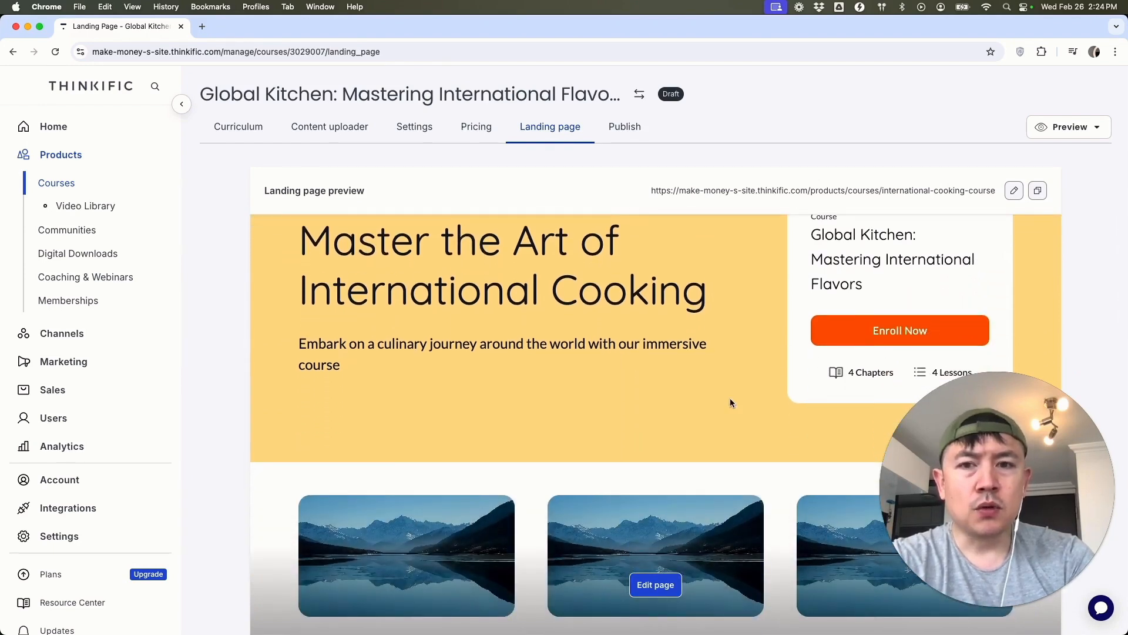
scroll(767, 380, down, 5)
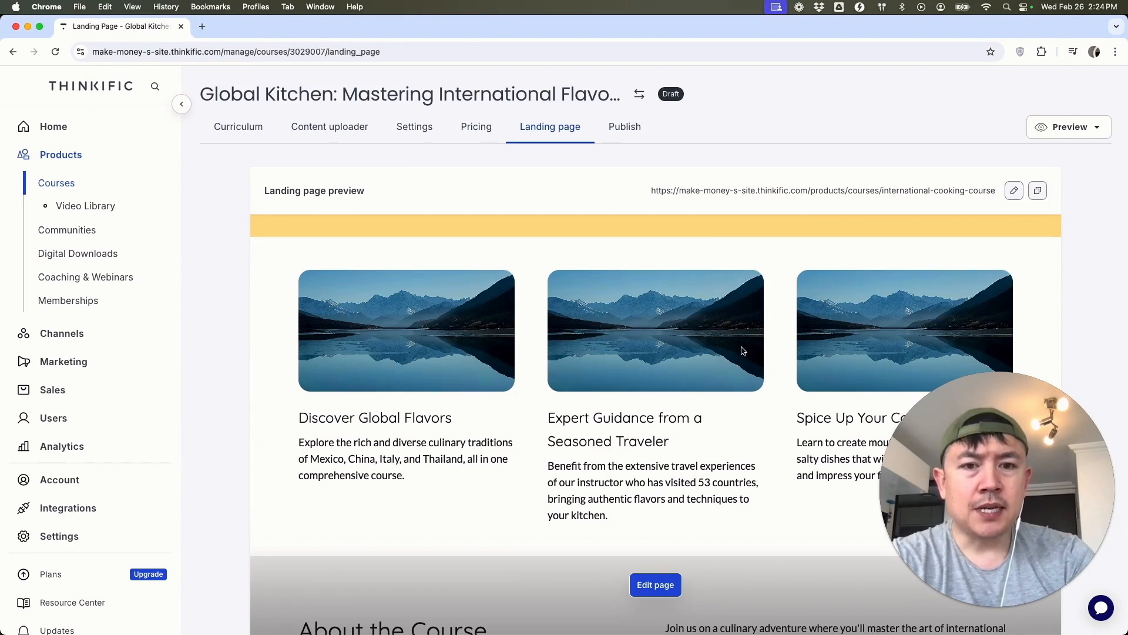
scroll(622, 359, down, 20)
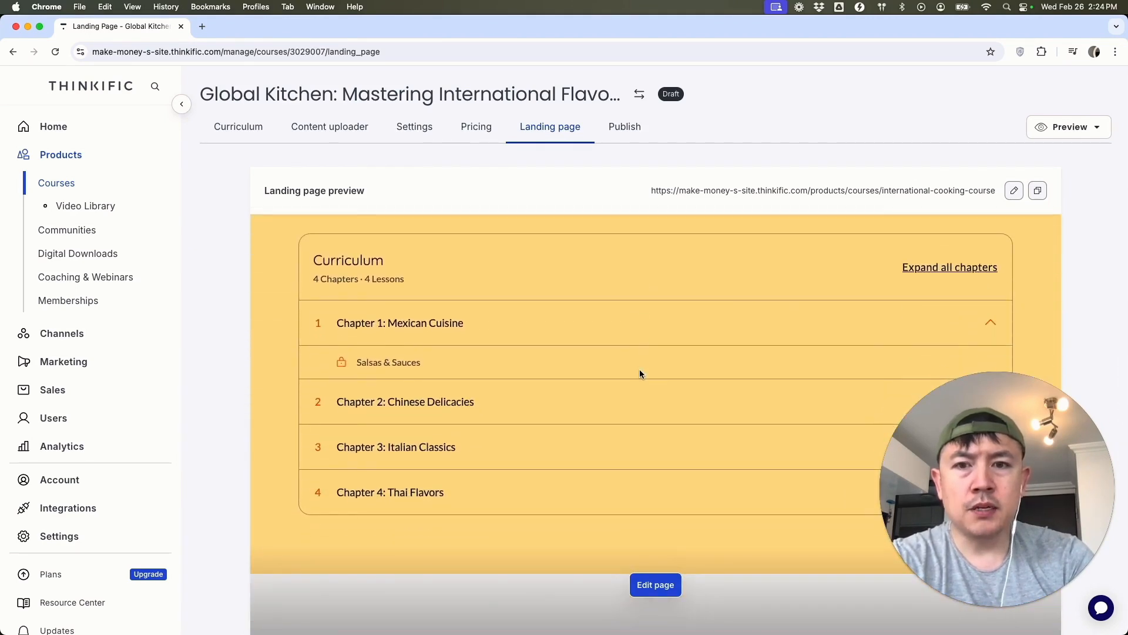
scroll(639, 370, up, 15)
scroll(639, 370, up, 10)
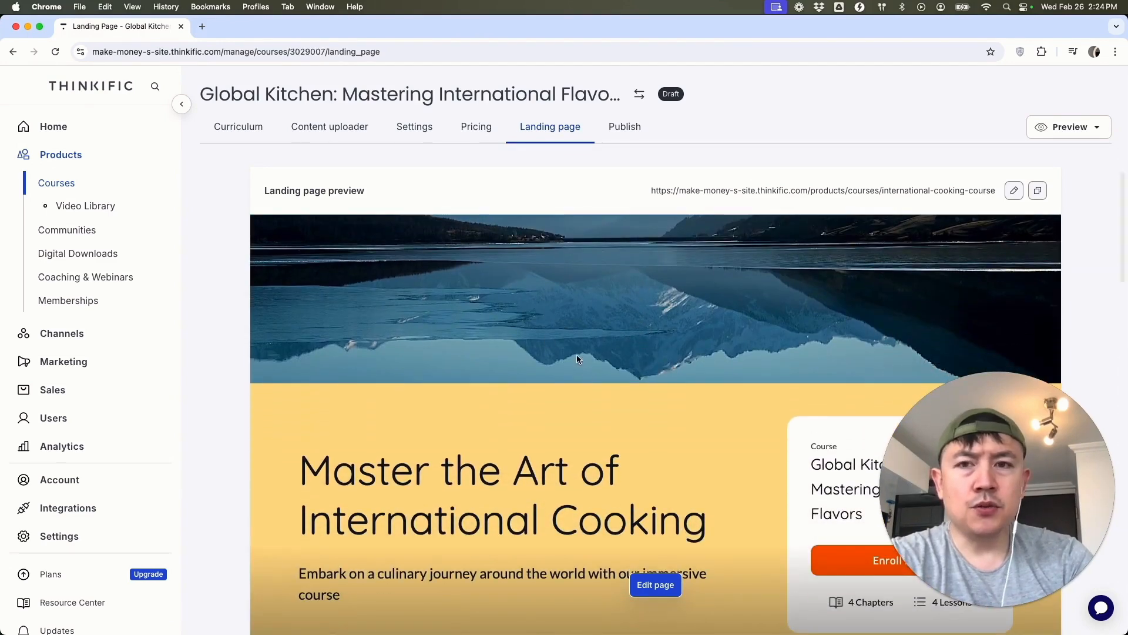
scroll(608, 386, down, 2)
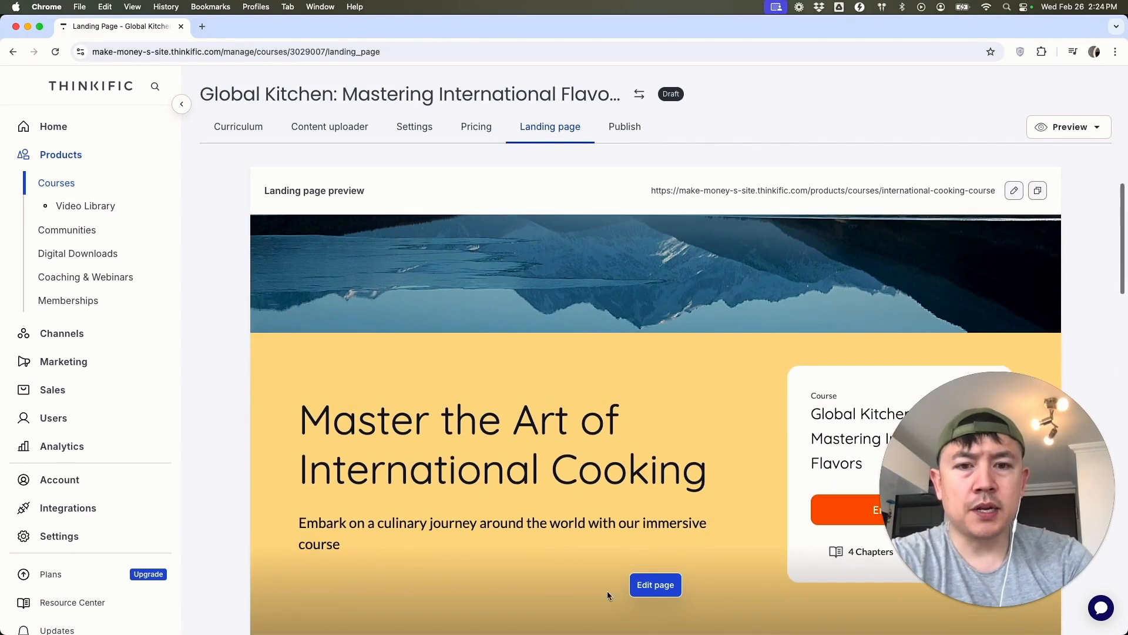
Open the landing page for editing and append "with" and the instructor's first name to the banner title
click(654, 597)
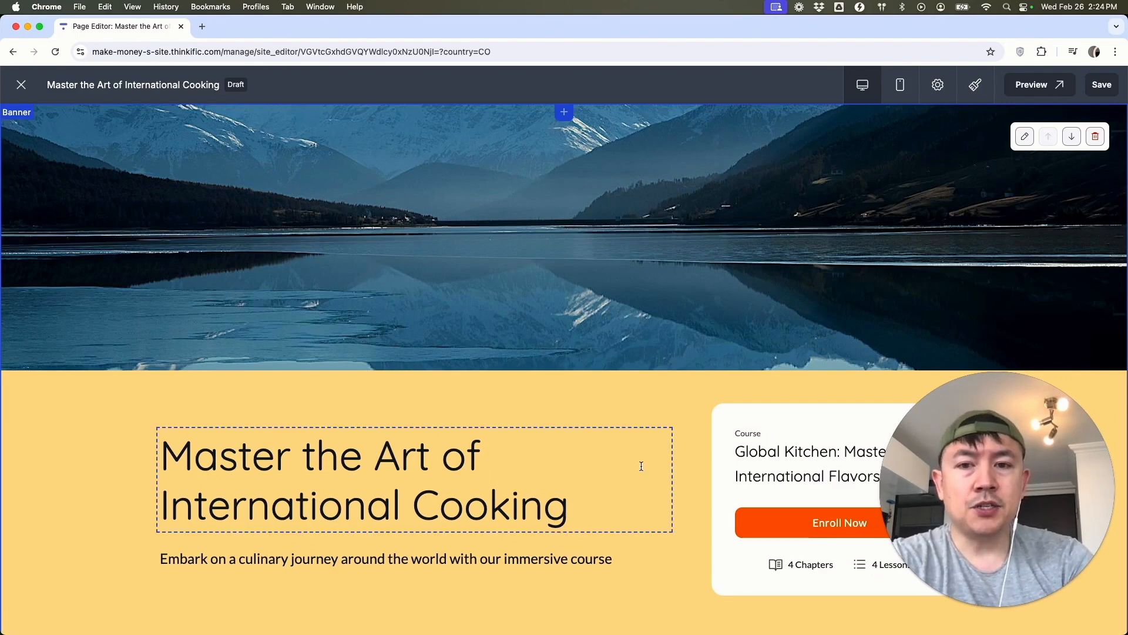
scroll(641, 466, down, 4)
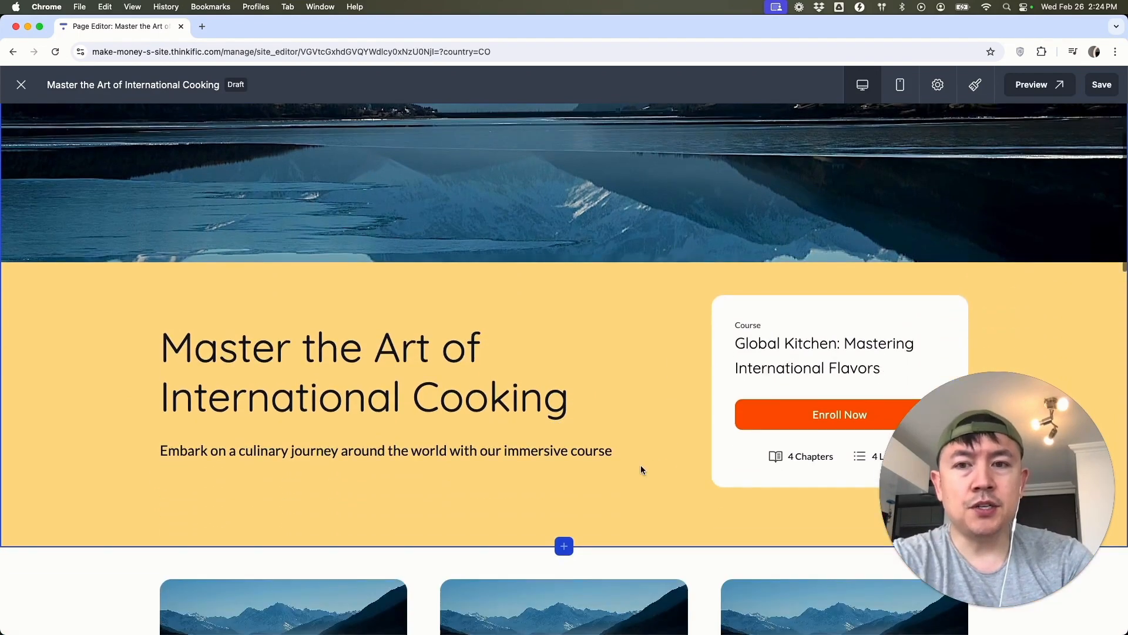
click(586, 407)
text(with A)
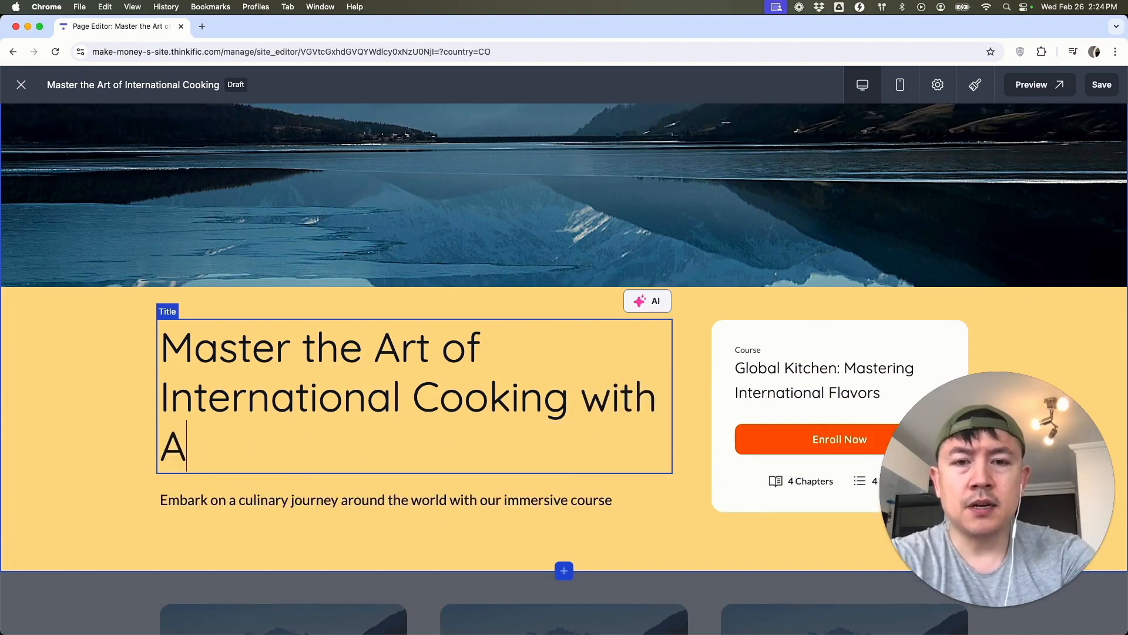
text(nthony)
click(69, 382)
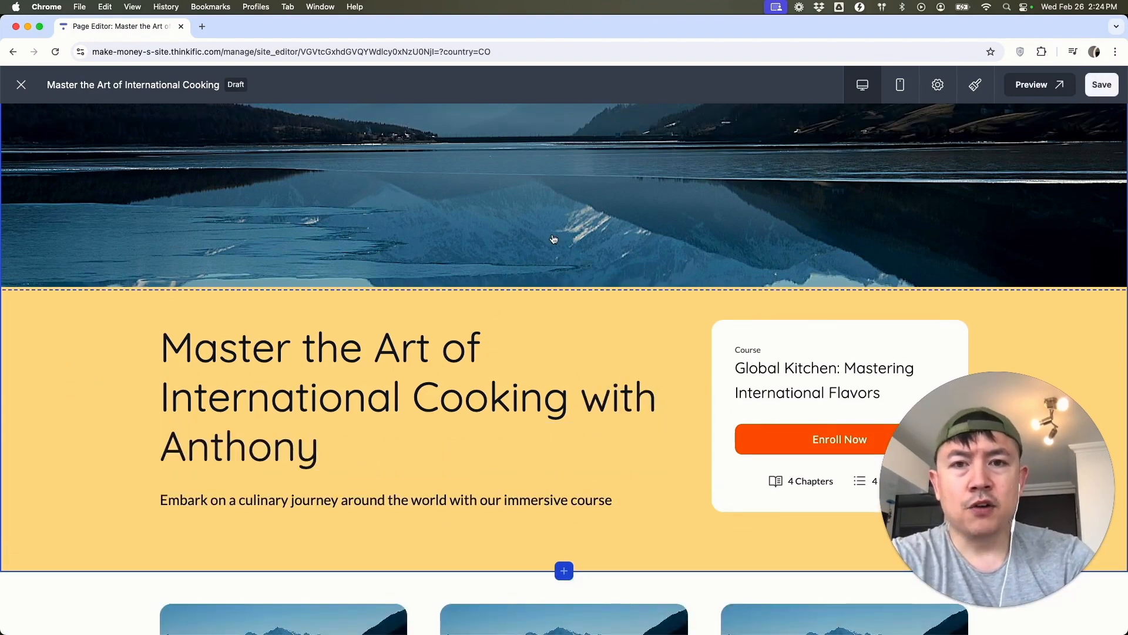
Replace the first highlight's image with an uploaded taco photo and apply it
scroll(703, 433, down, 6)
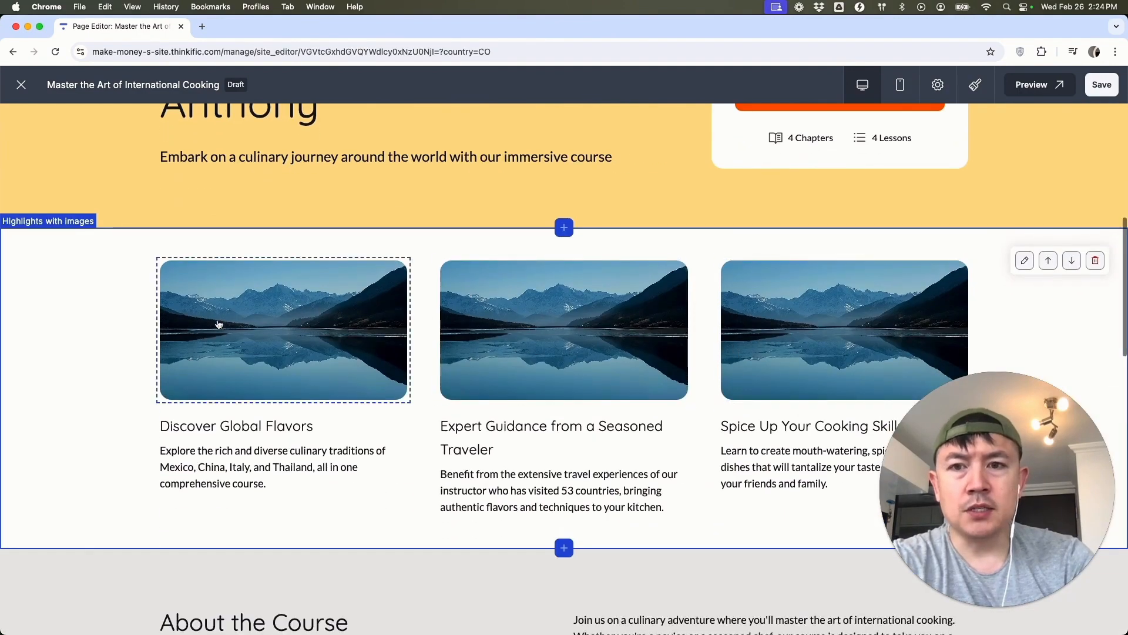
click(309, 329)
click(462, 332)
click(589, 361)
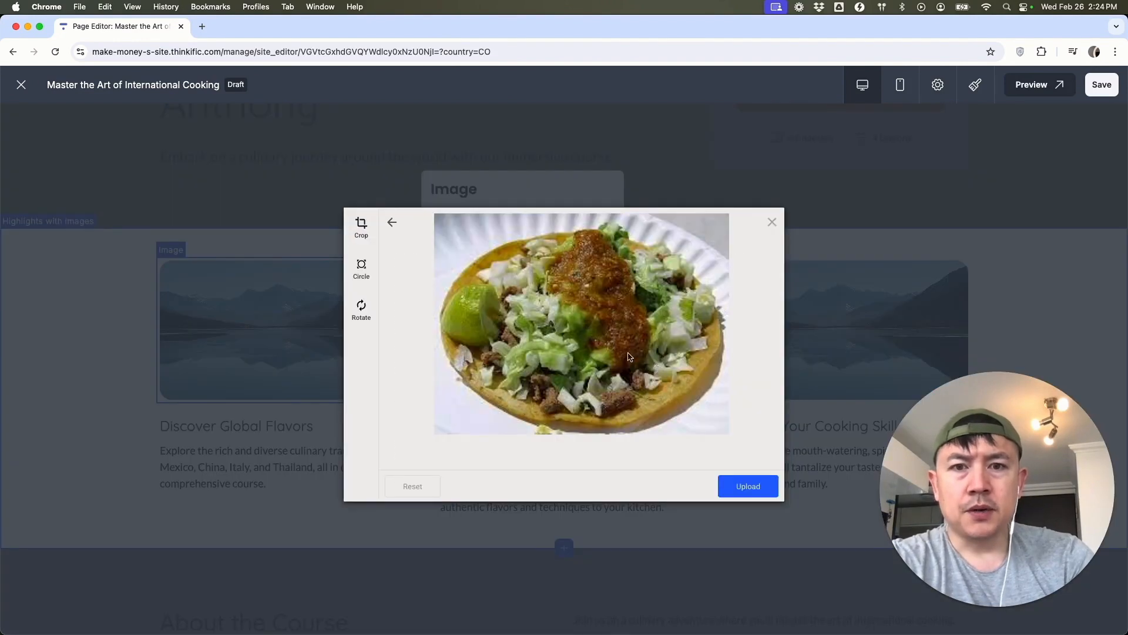
click(745, 486)
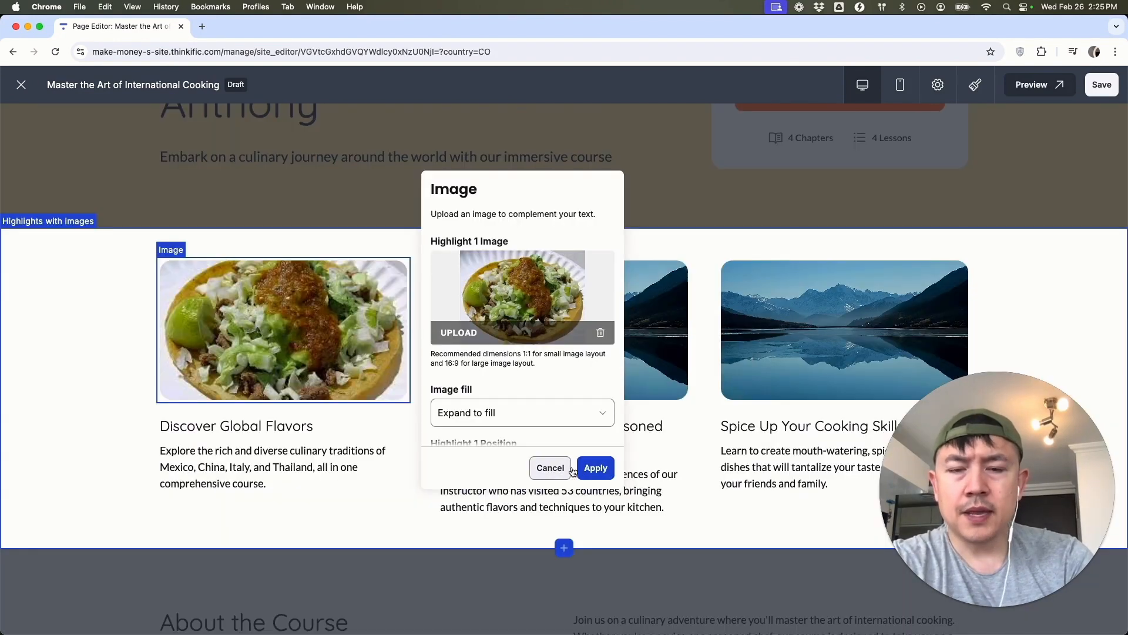
click(595, 466)
Change the first highlight's heading to "THE BEST TACOS!"
scroll(556, 408, down, 2)
click(313, 360)
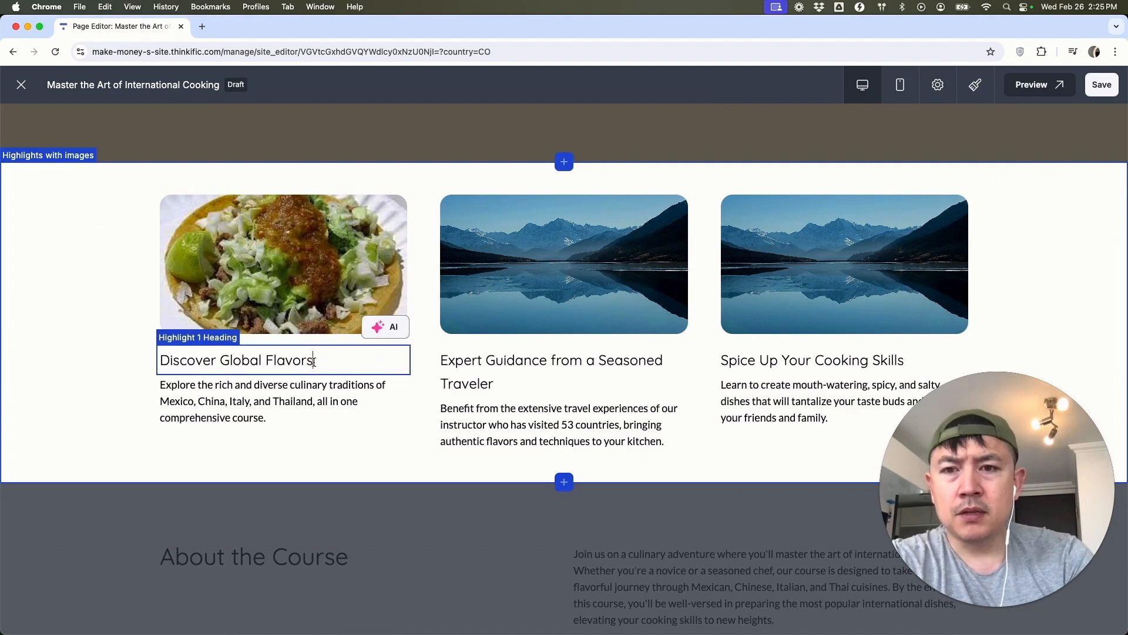
triple_click(314, 361)
text(THE BEST TACOS!)
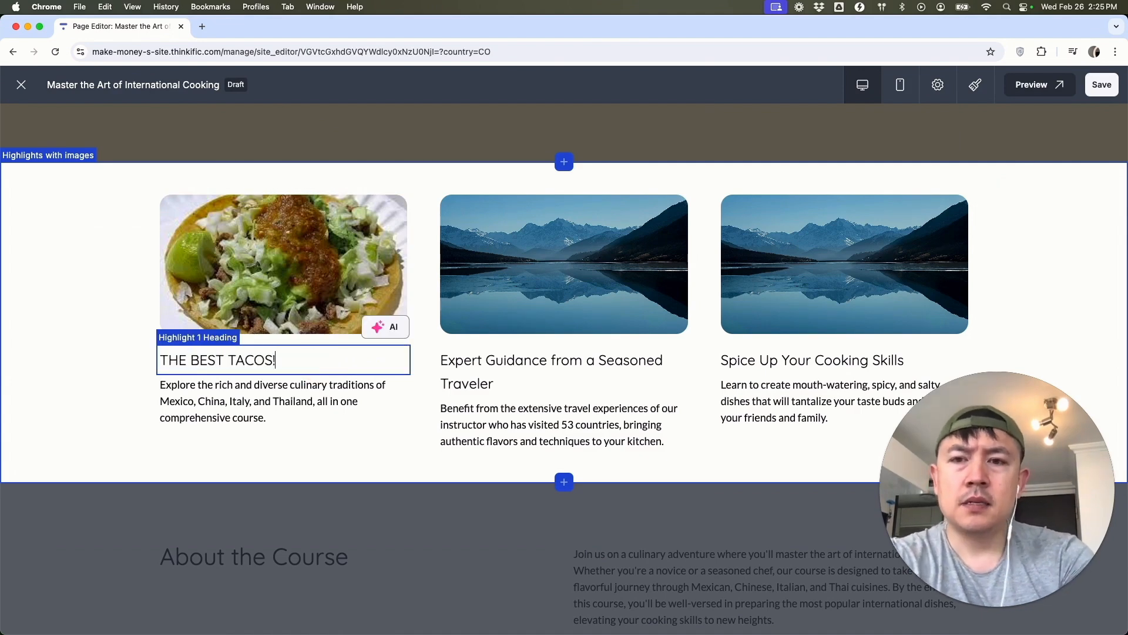
Change the second highlight's heading to "THE BEST THAI FOOD!" and the third's to "THE BEST CHINESE FOOD!"
click(511, 378)
triple_click(511, 378)
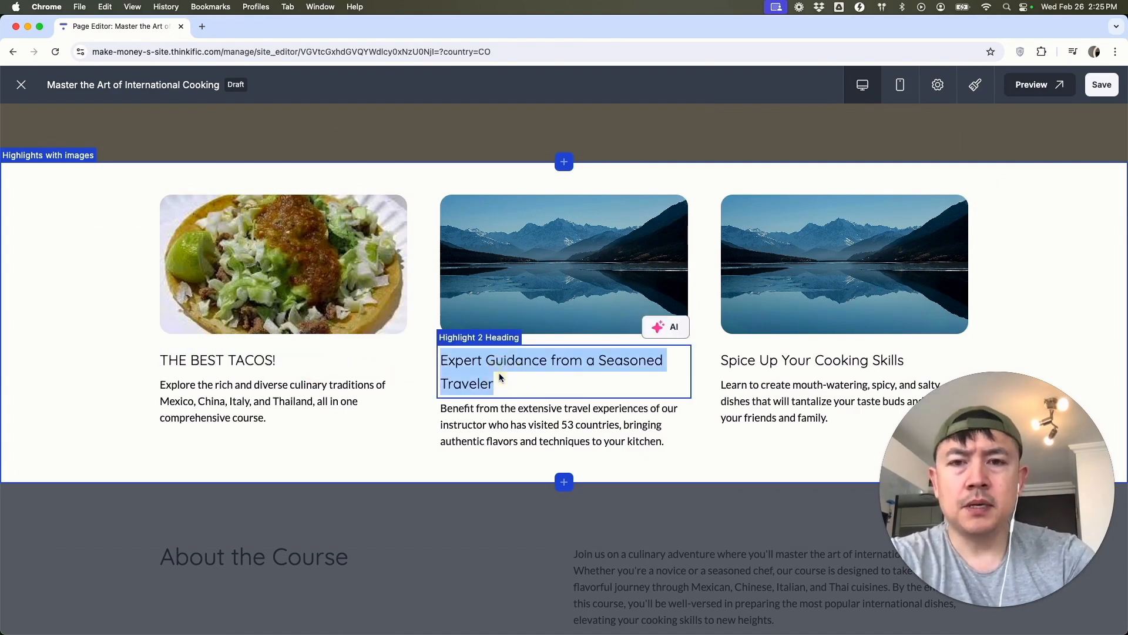
text(THE BEST THAI FOOD!)
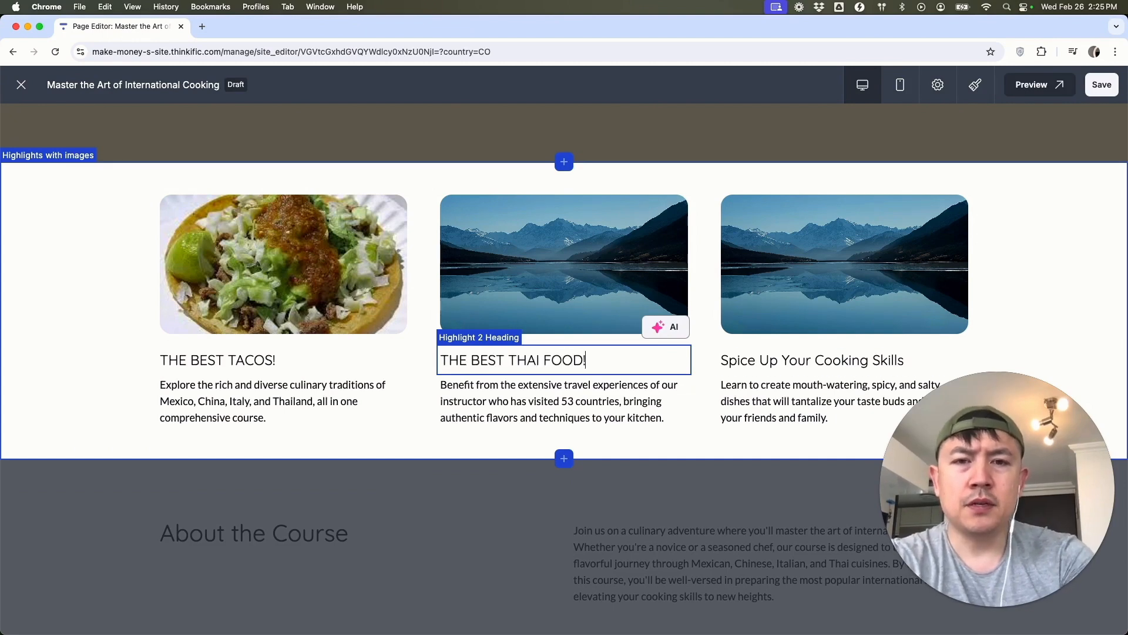
click(749, 360)
triple_click(749, 360)
text(THE BEST CHINESE FOOD!)
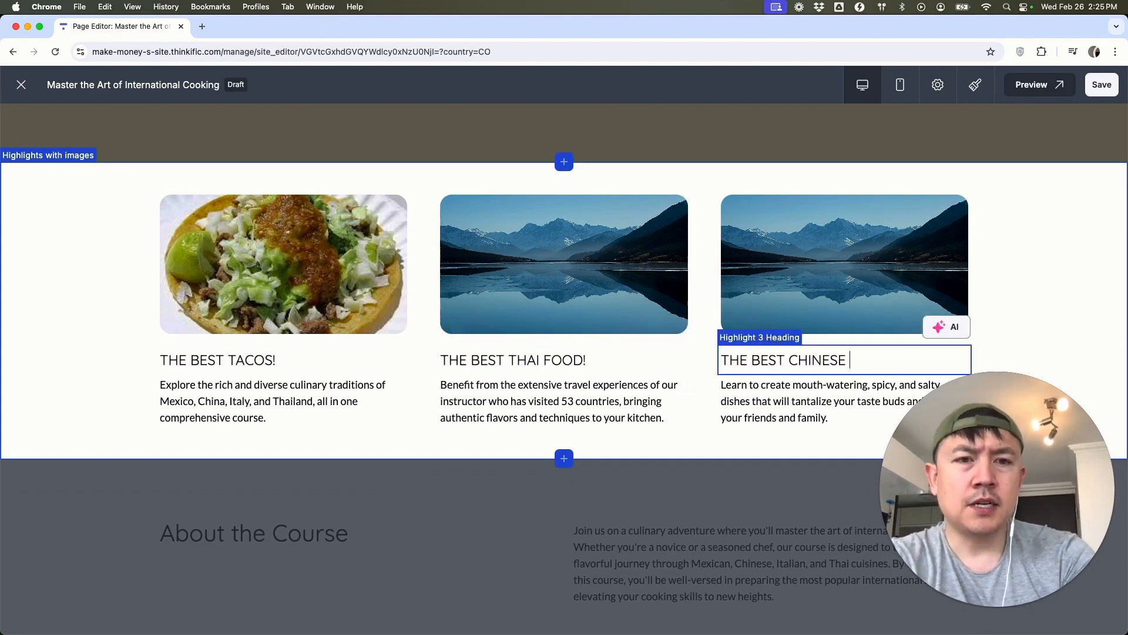
click(688, 360)
Set the title font in the brand styles to Playfair
scroll(690, 363, up, 2)
scroll(689, 363, up, 5)
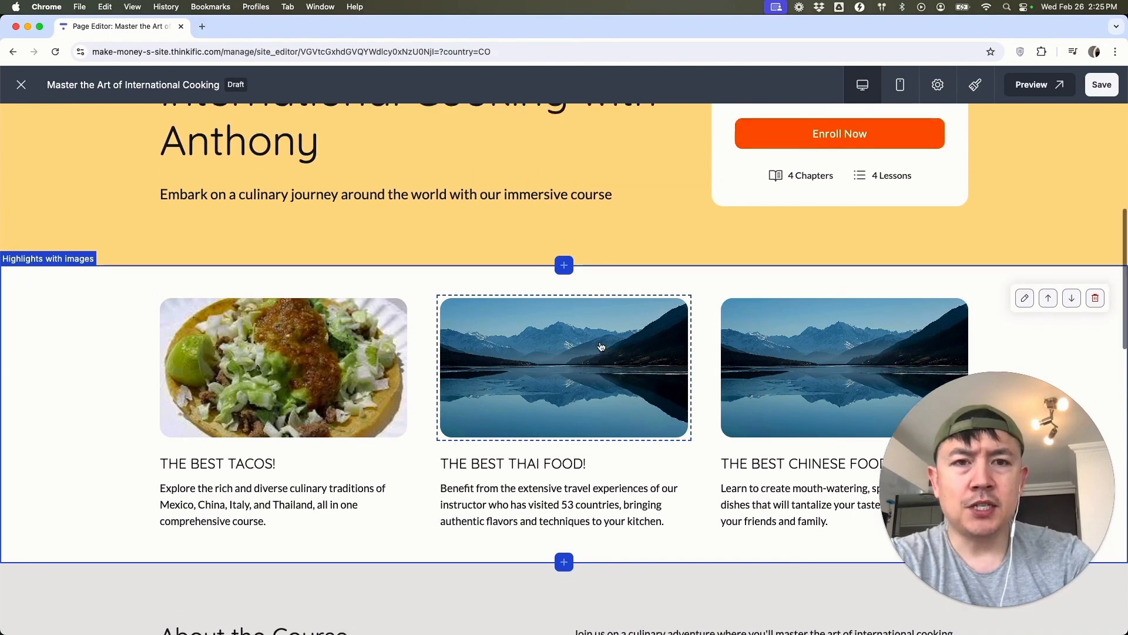
scroll(672, 257, up, 6)
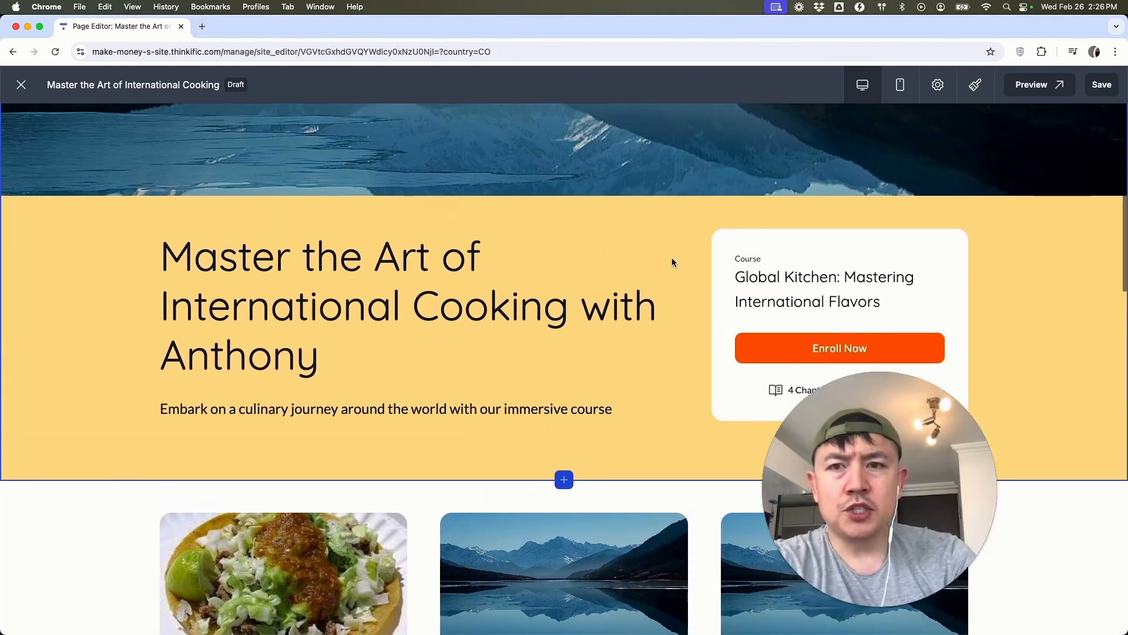
click(975, 86)
click(995, 174)
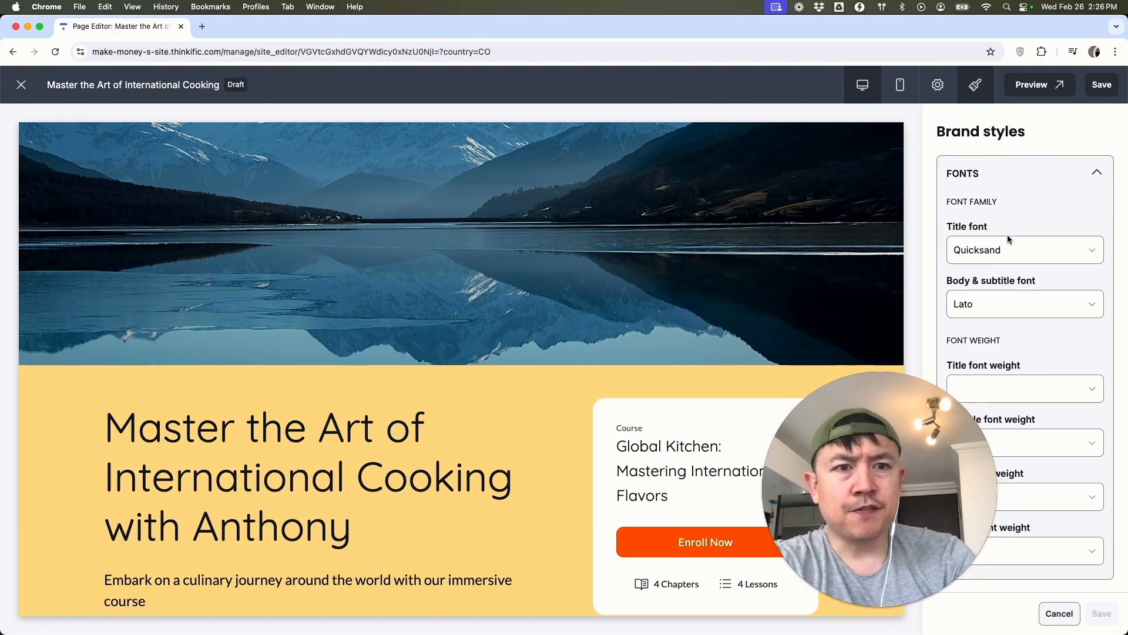
click(1022, 254)
click(1011, 346)
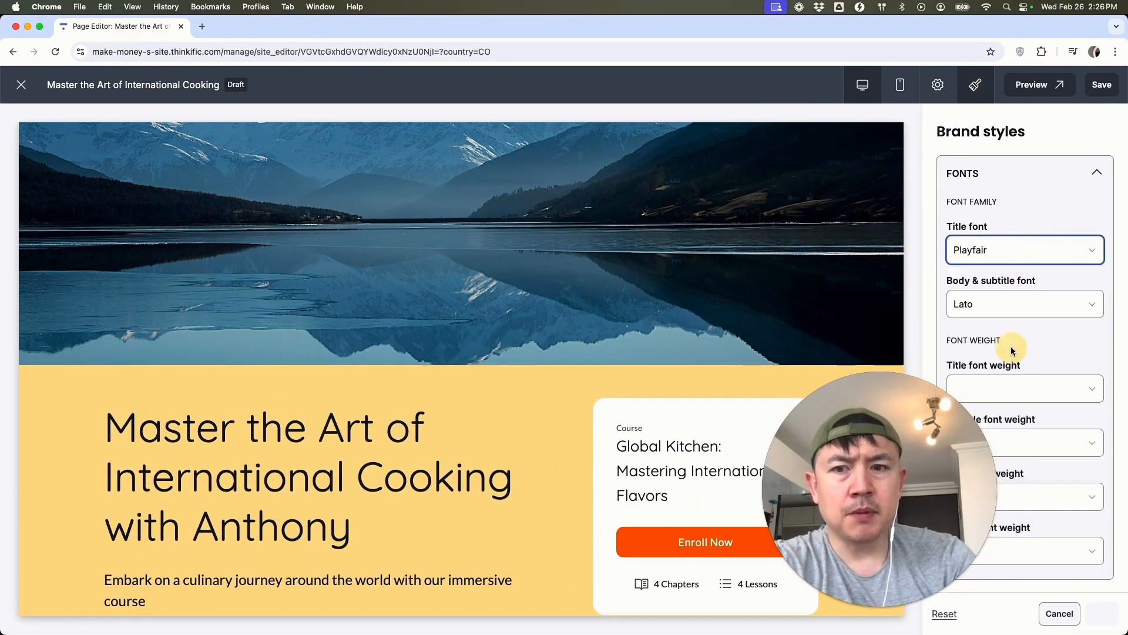
scroll(1020, 287, down, 3)
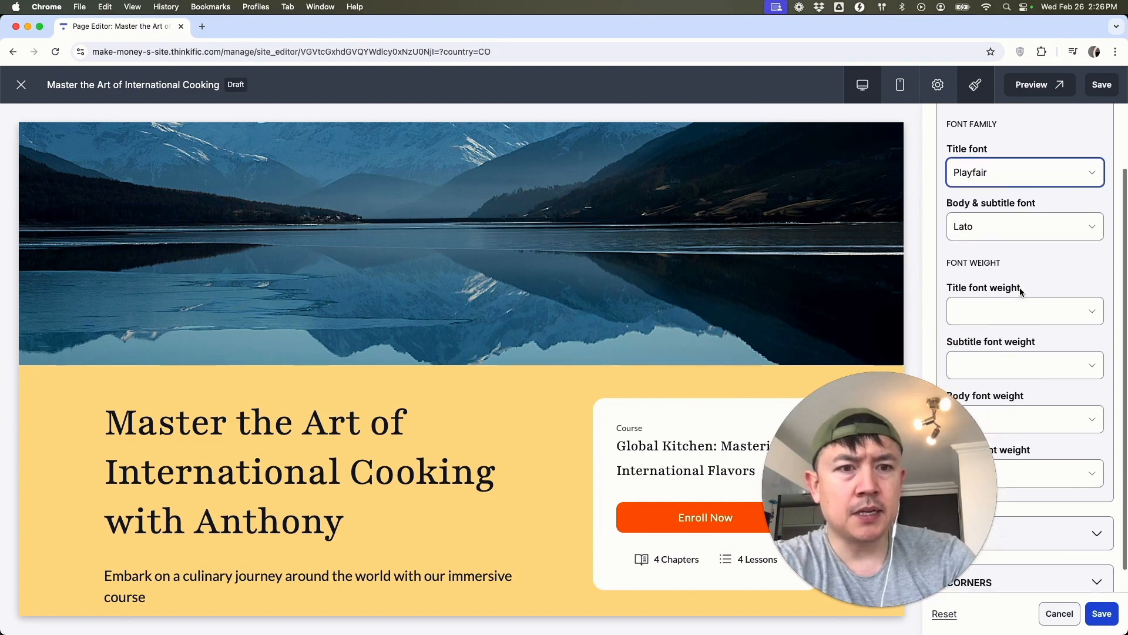
Change the primary background color in the brand styles to near-white
scroll(1020, 287, up, 3)
click(1050, 179)
click(1046, 221)
scroll(1053, 265, down, 1)
click(1042, 235)
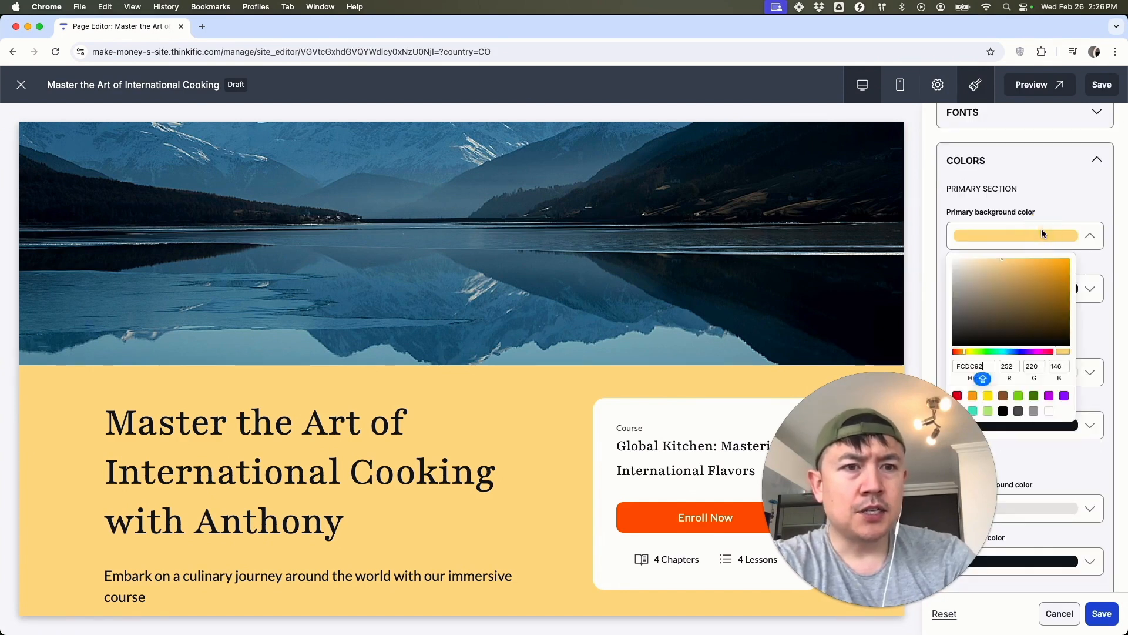
click(1013, 323)
drag(1011, 320, 953, 247)
Set the secondary background color to a light salmon pink and save both the brand styles and the page
scroll(1063, 280, down, 3)
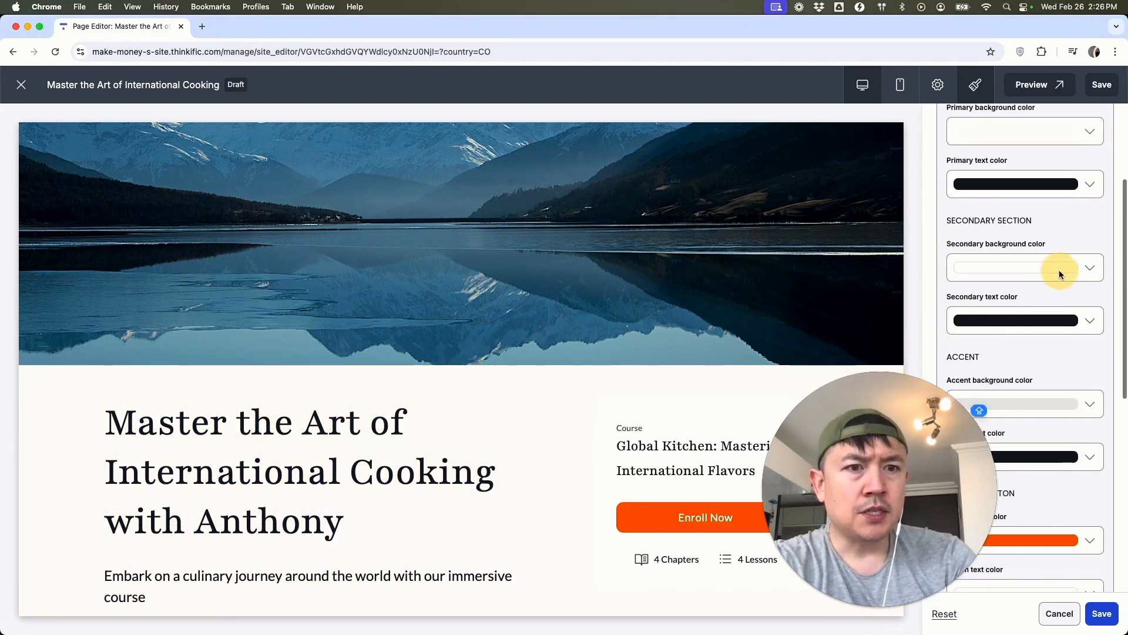
click(1059, 270)
drag(1049, 333, 986, 297)
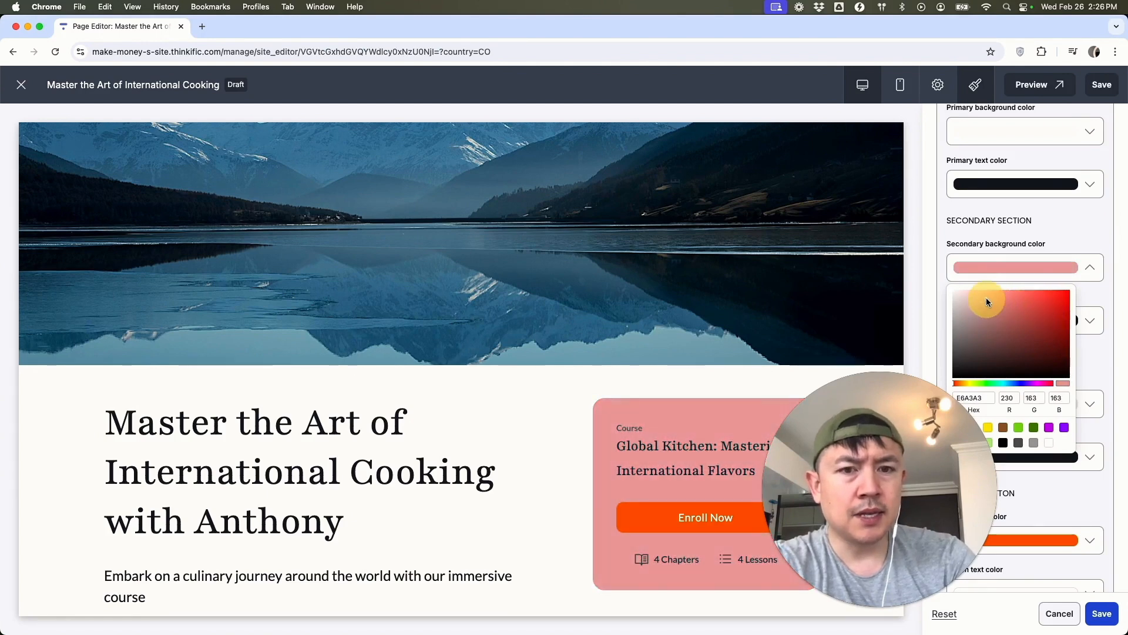
click(1039, 279)
click(1104, 613)
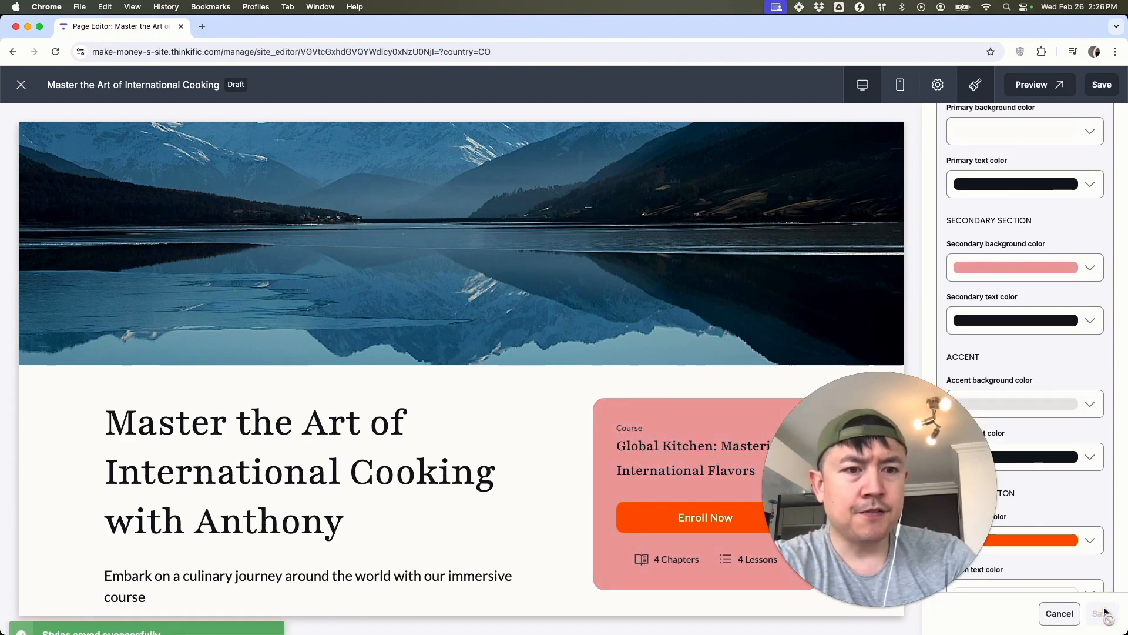
scroll(287, 374, up, 1)
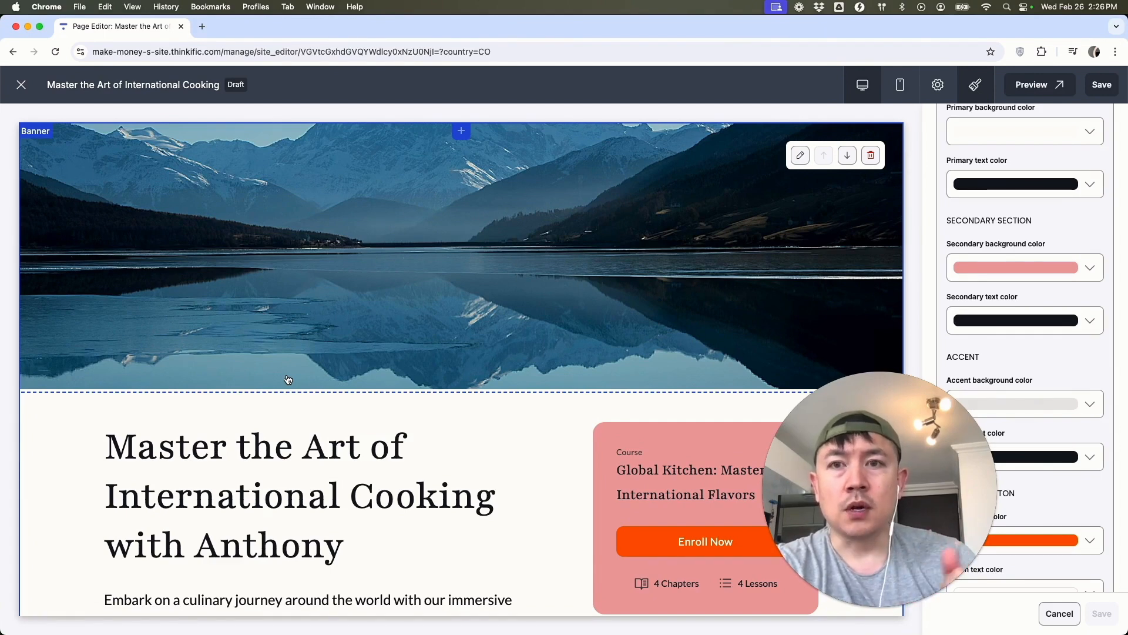
click(1103, 85)
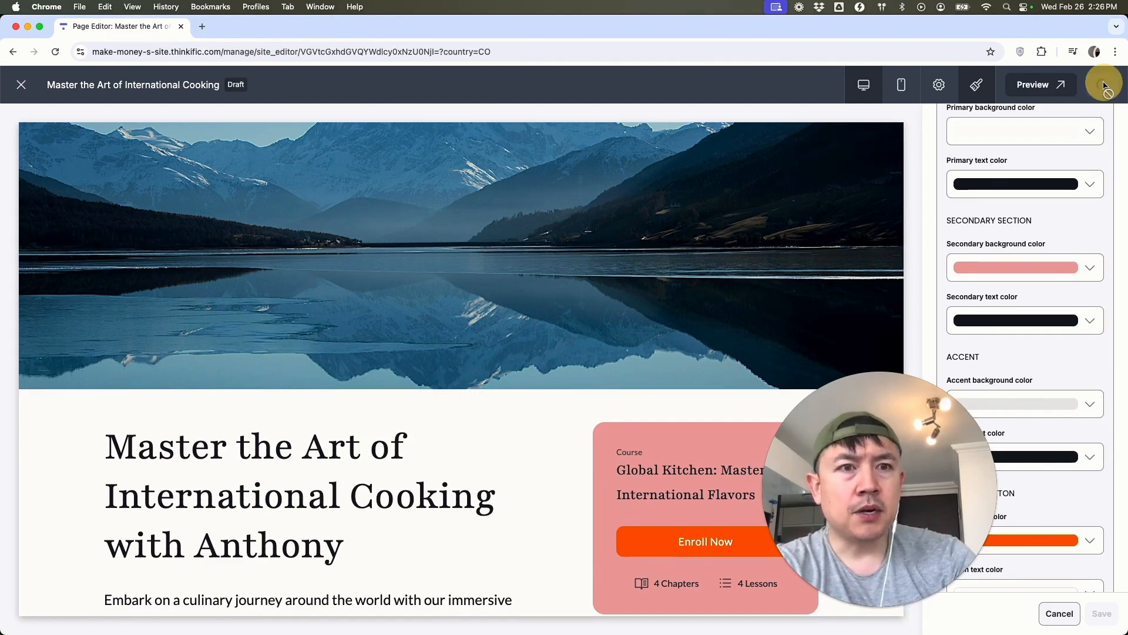
Leave the landing page editor and open the course's curriculum to review its chapters
click(22, 85)
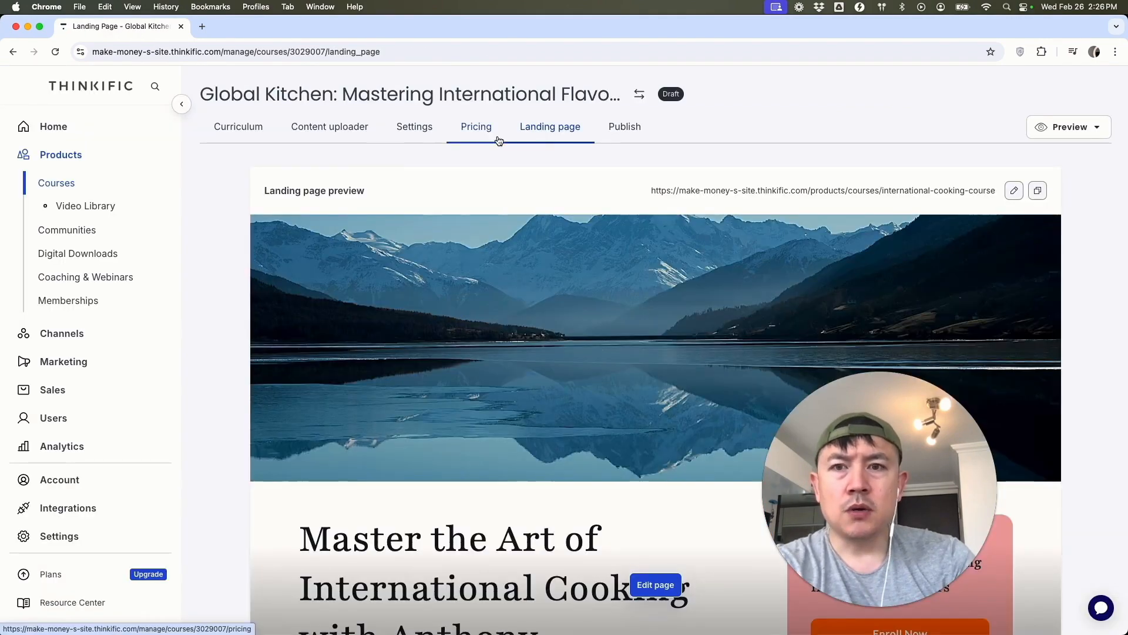
click(238, 128)
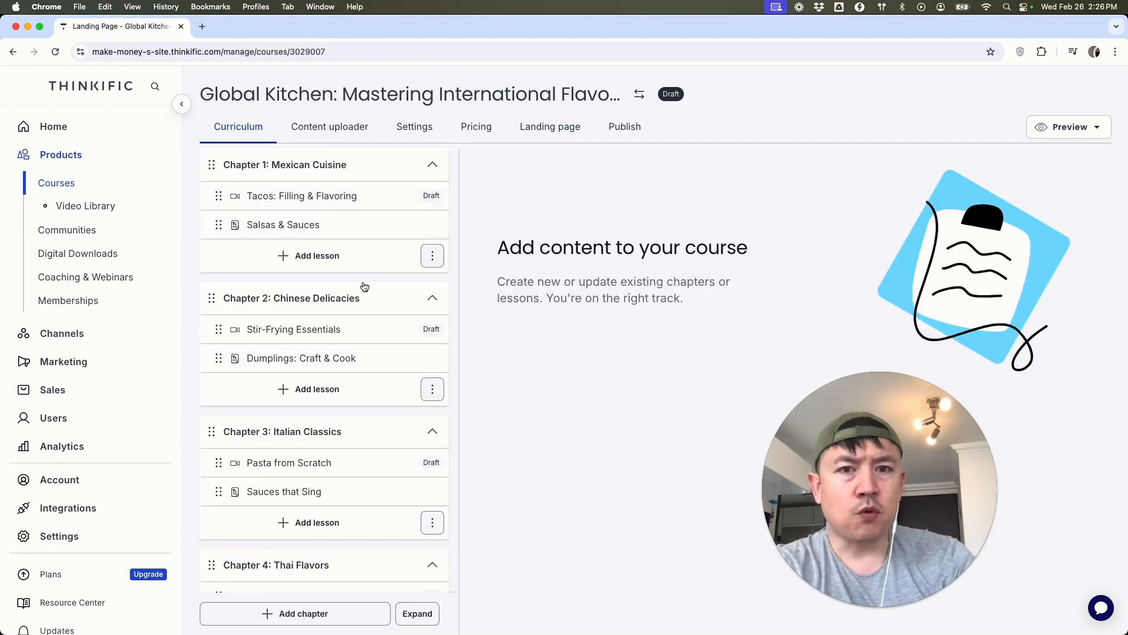
scroll(363, 285, down, 2)
scroll(365, 286, down, 2)
scroll(364, 287, up, 3)
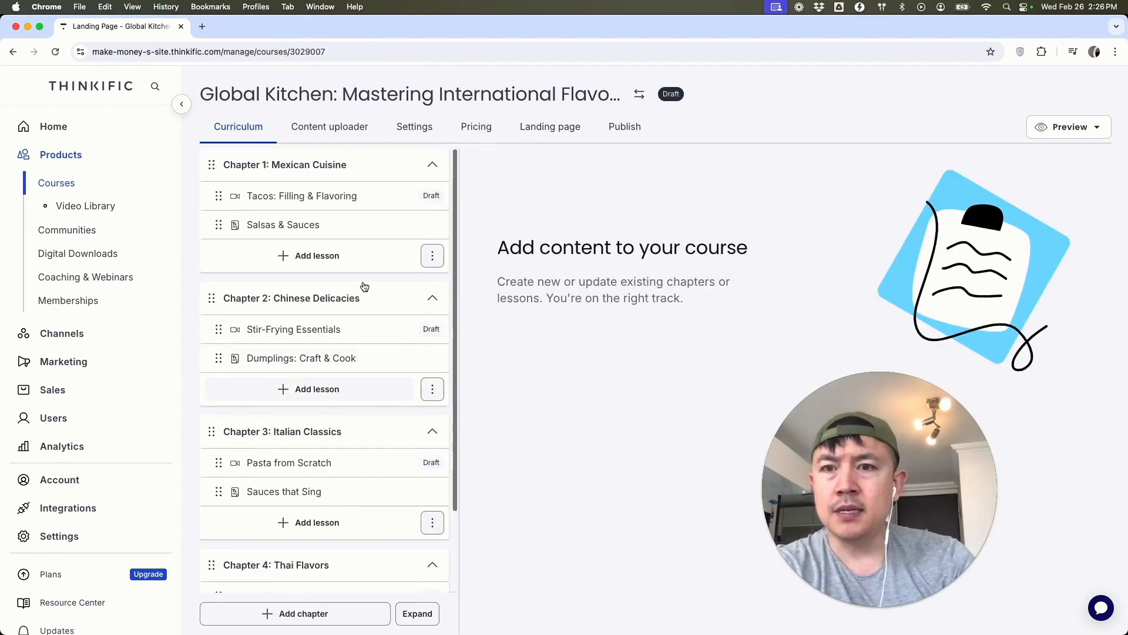
Collapse all four chapters in the curriculum
click(432, 165)
click(432, 207)
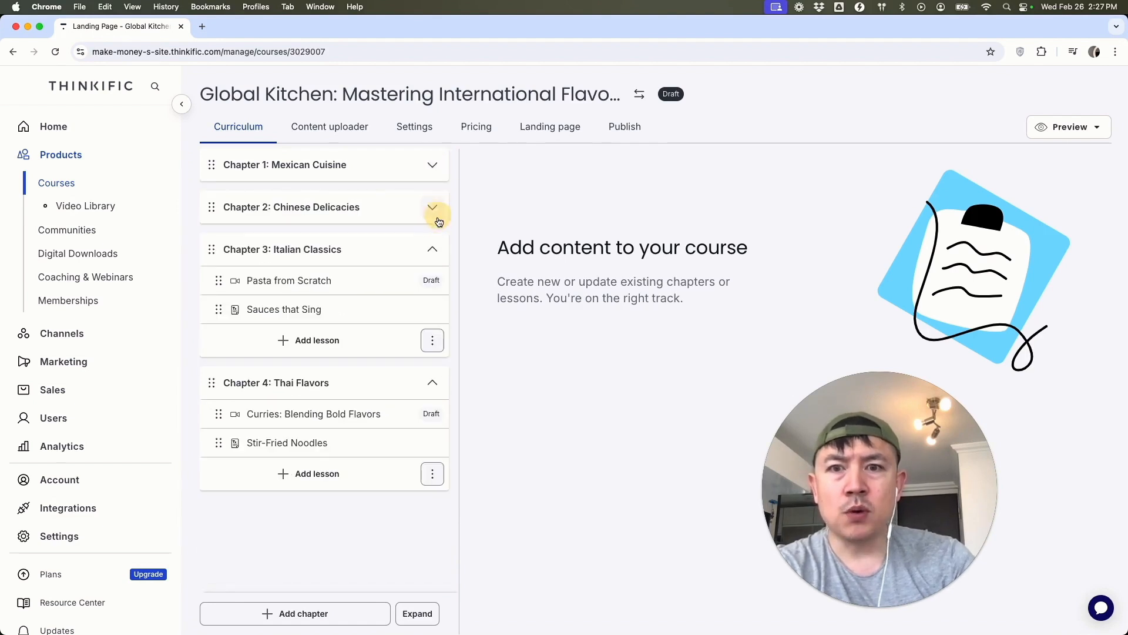
click(433, 249)
click(433, 291)
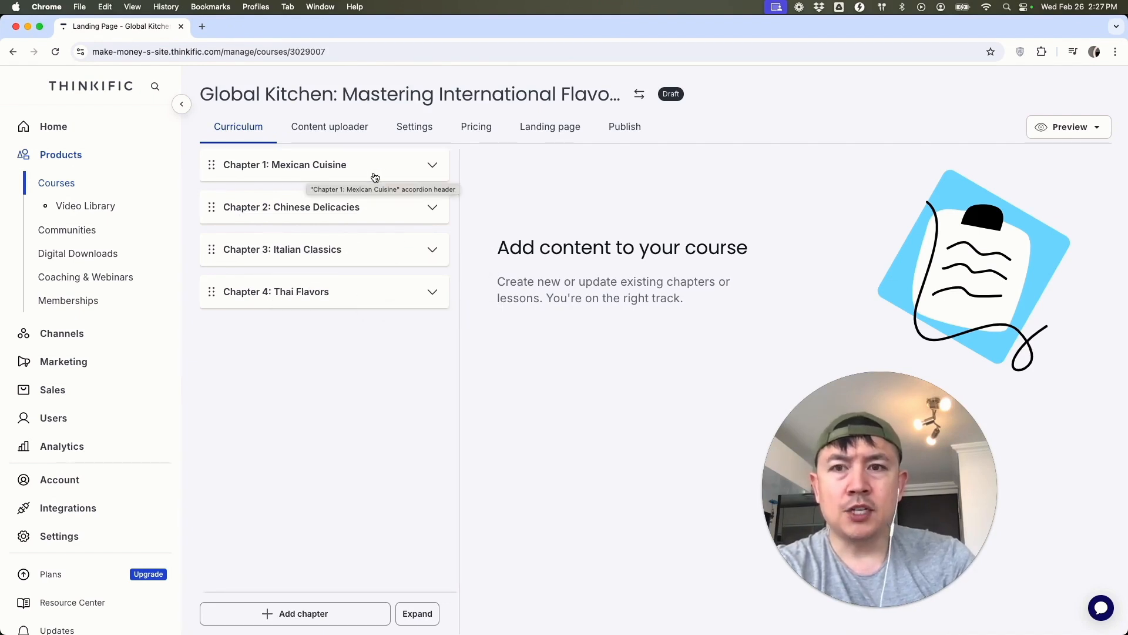
Add a video lesson titled "BURRITOS" to Chapter 1: Mexican Cuisine and try to save it
click(433, 164)
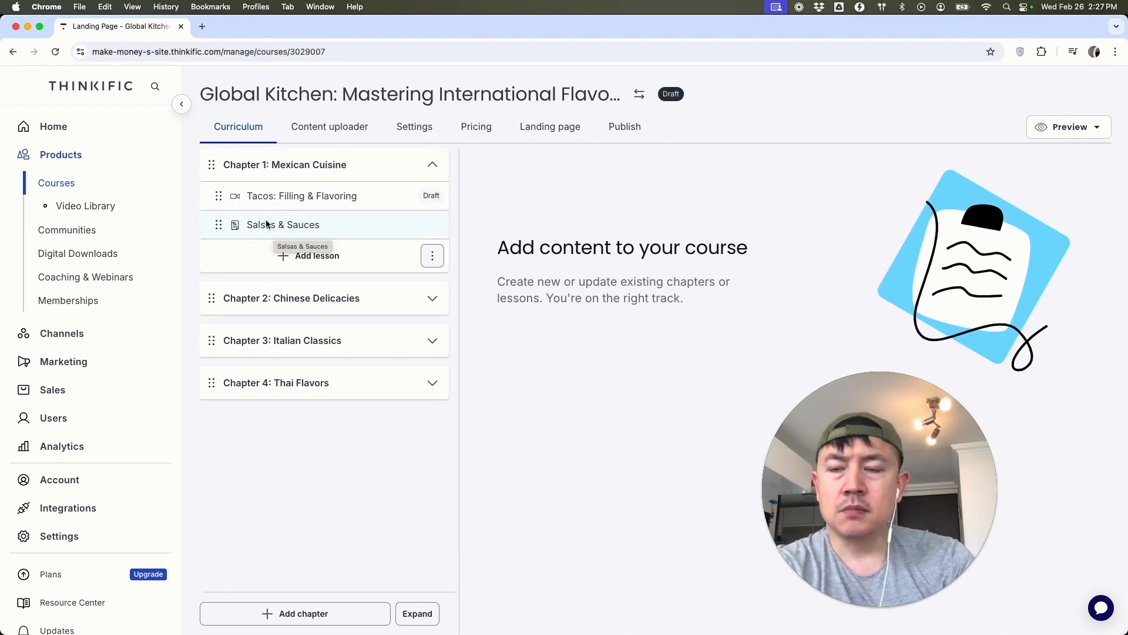
click(311, 256)
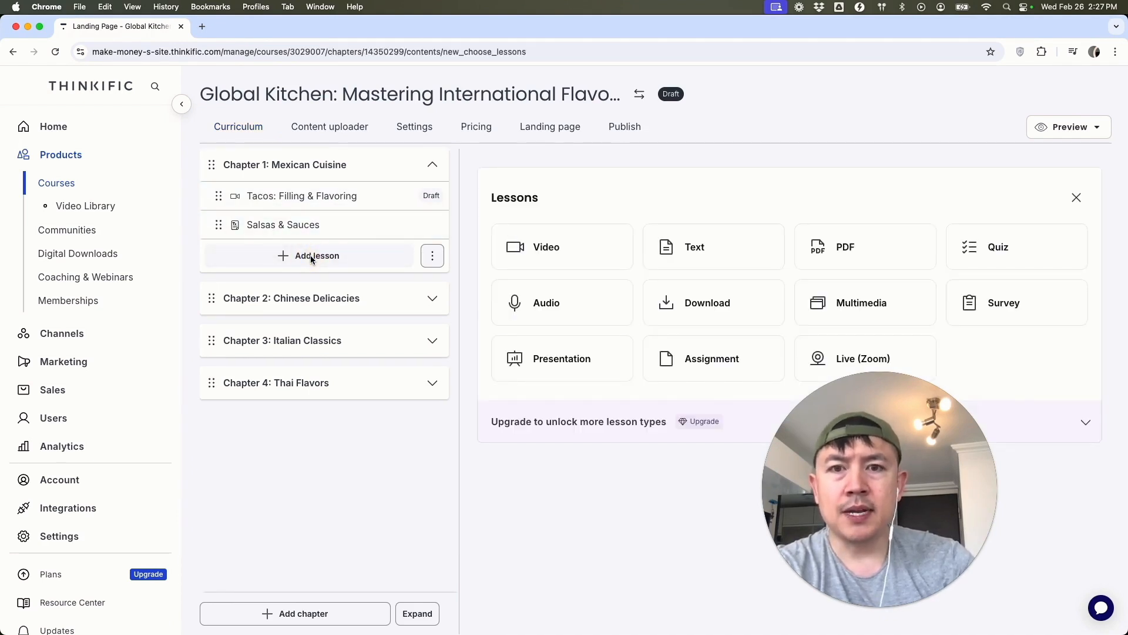
click(595, 248)
click(583, 250)
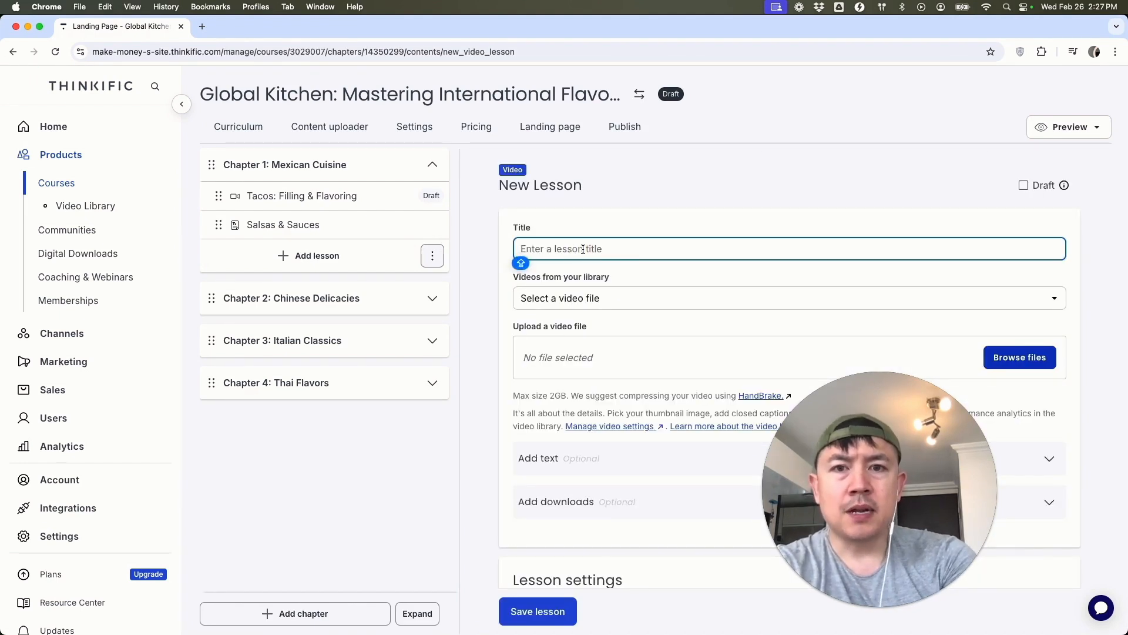
text(BURRITOS)
click(538, 612)
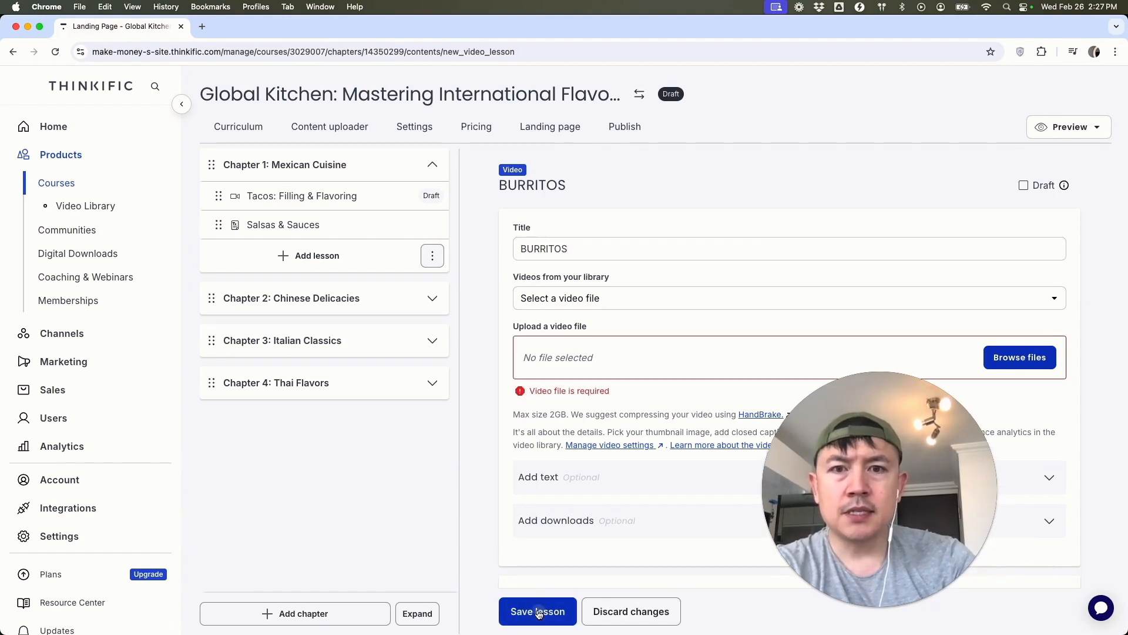
Upload "How To Manually Add One Contact Into Salesmate CRM (1).mp4" as the BURRITOS lesson's video and save the lesson
scroll(943, 333, down, 1)
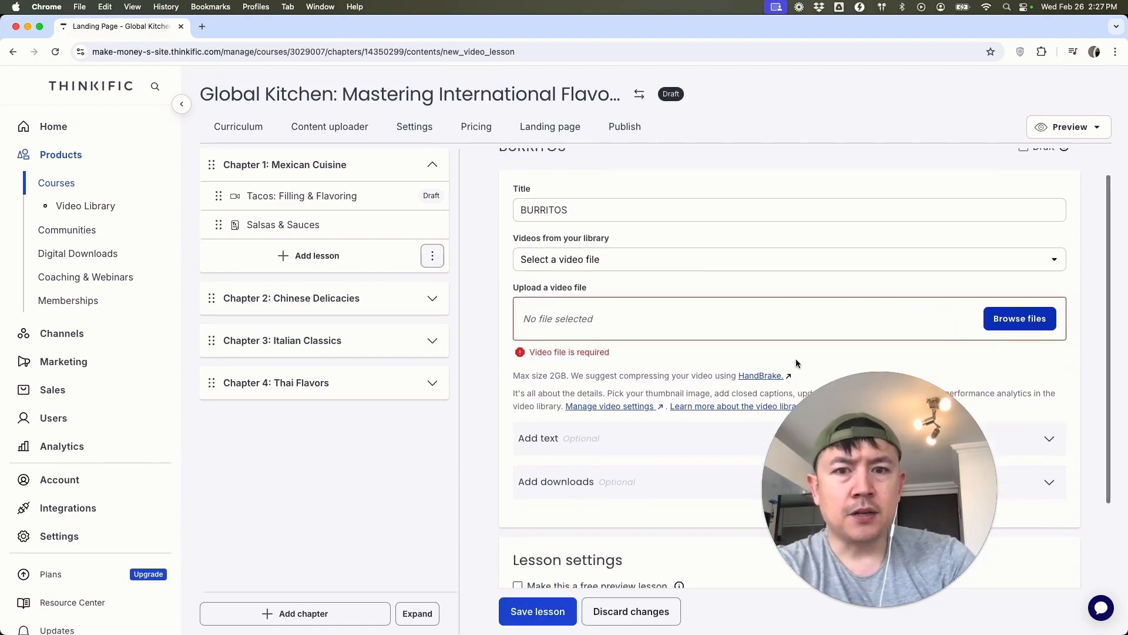
click(1017, 323)
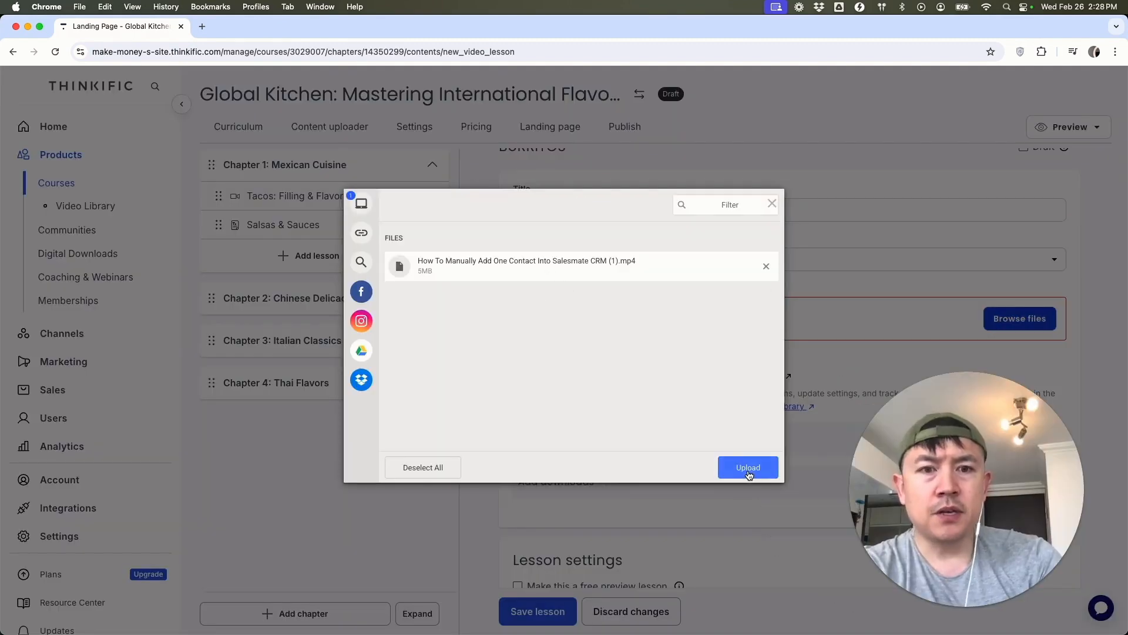
click(748, 470)
click(537, 612)
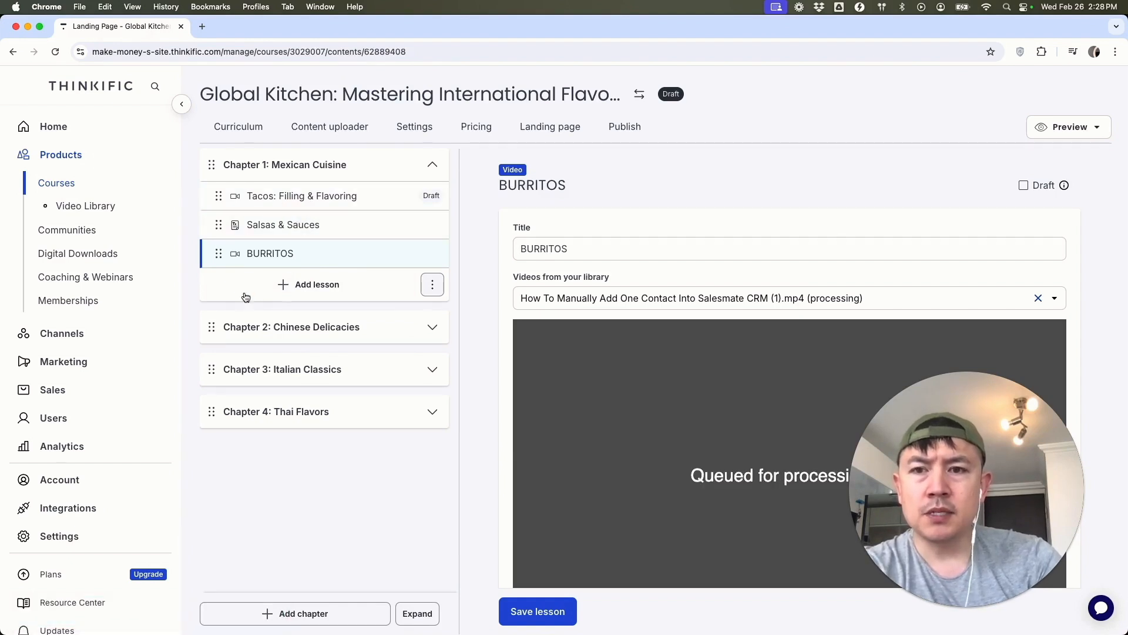
Start a new text lesson in Chapter 2: Chinese Delicacies with the content "HERE IS MY LESSON CHOW MEIN"
click(436, 169)
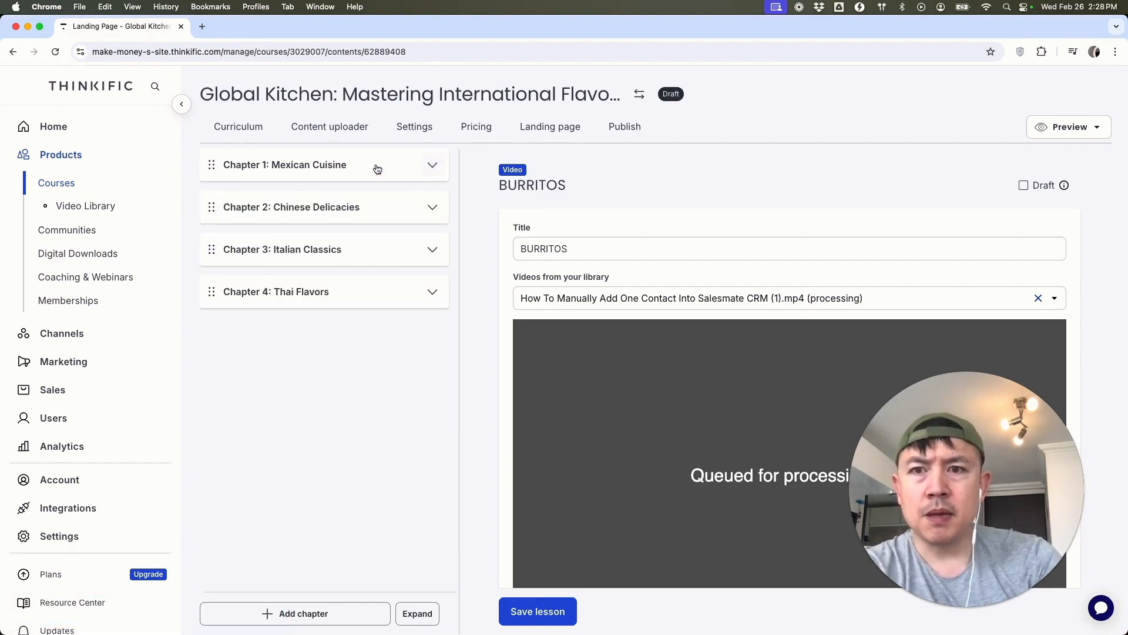
click(435, 211)
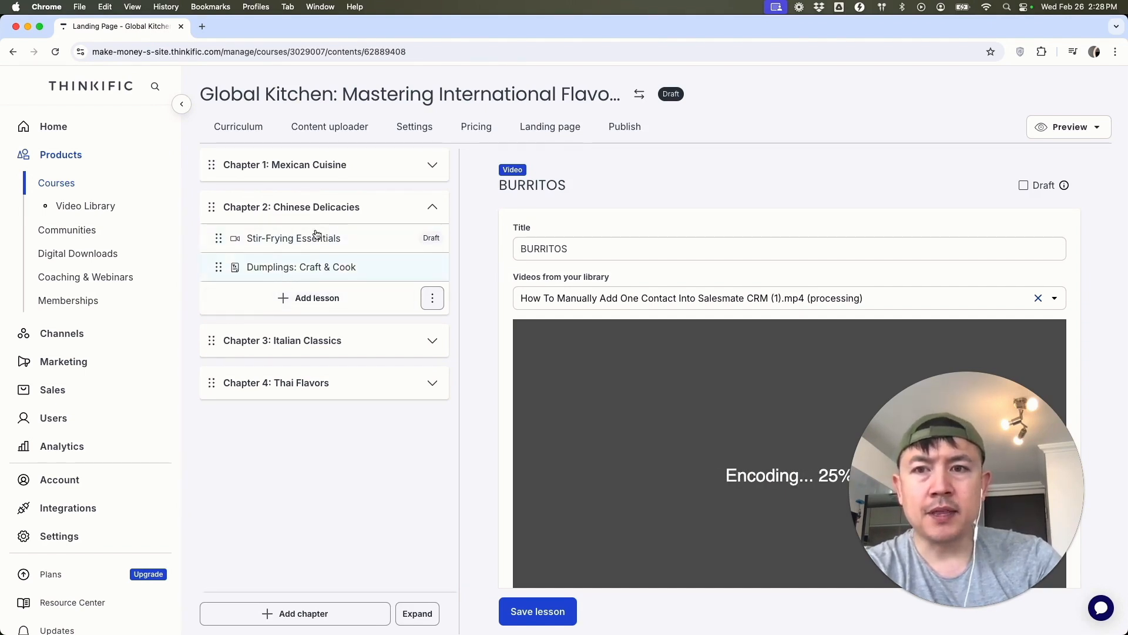
click(278, 299)
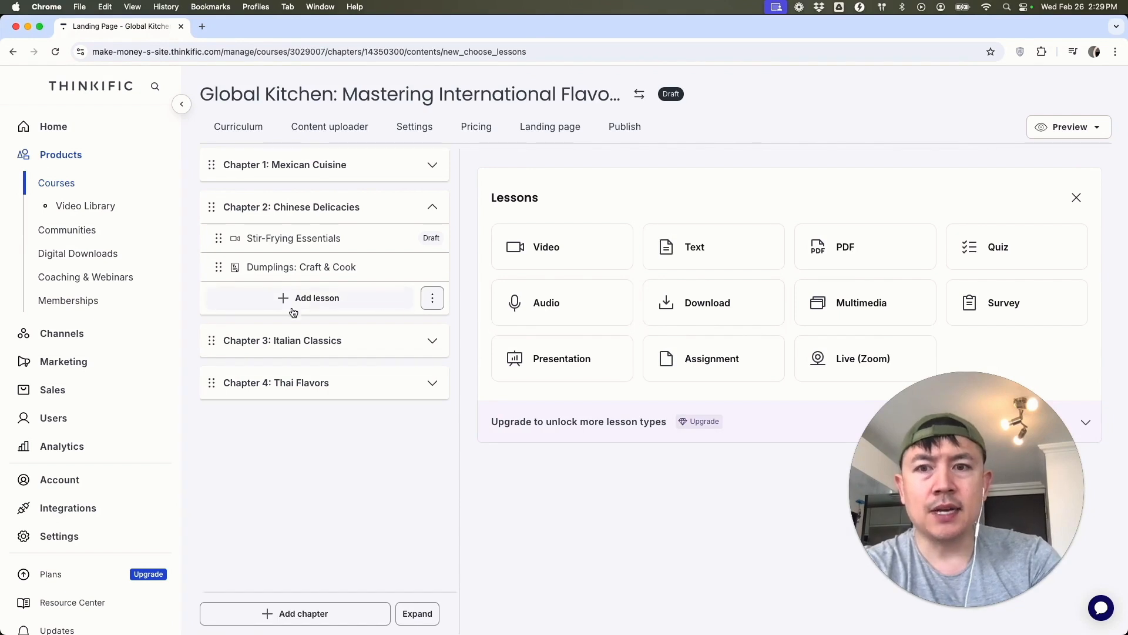
click(697, 245)
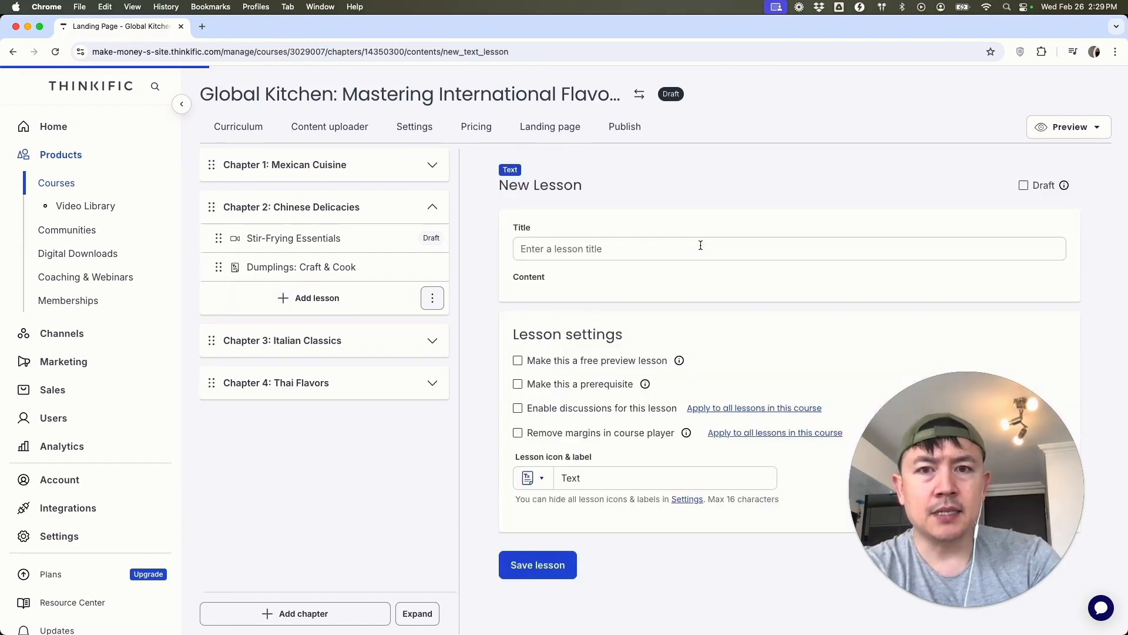
click(577, 294)
text(HERE IS MY LESSON CHOW MEIN)
key(Return)
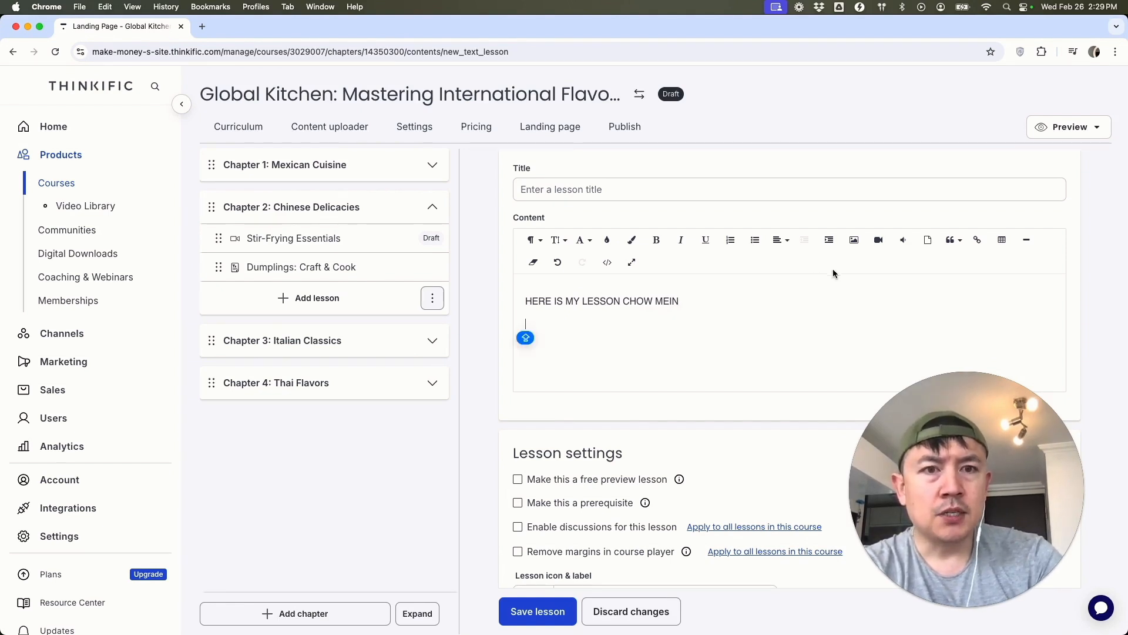
Upload a taco picture into the lesson content below the text line
click(854, 243)
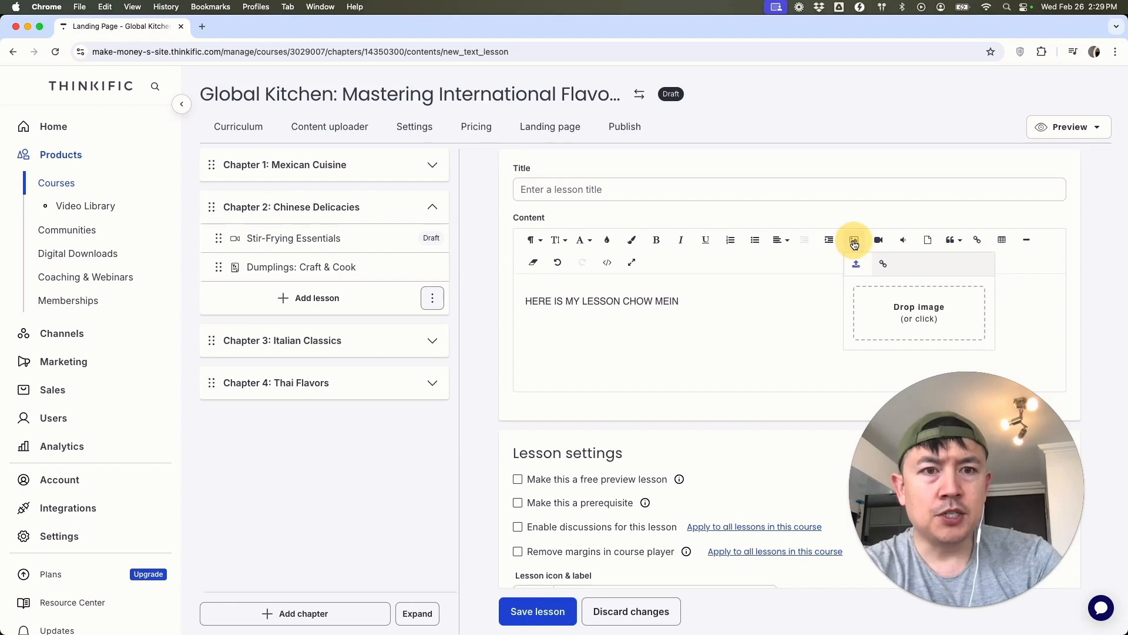
click(919, 312)
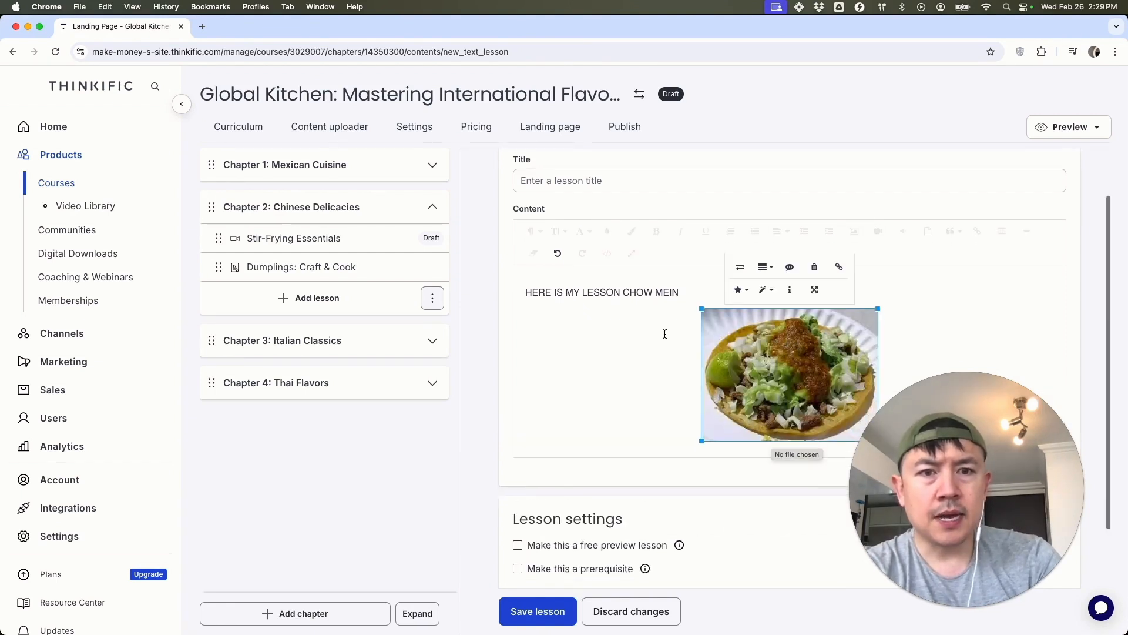
scroll(665, 332, down, 3)
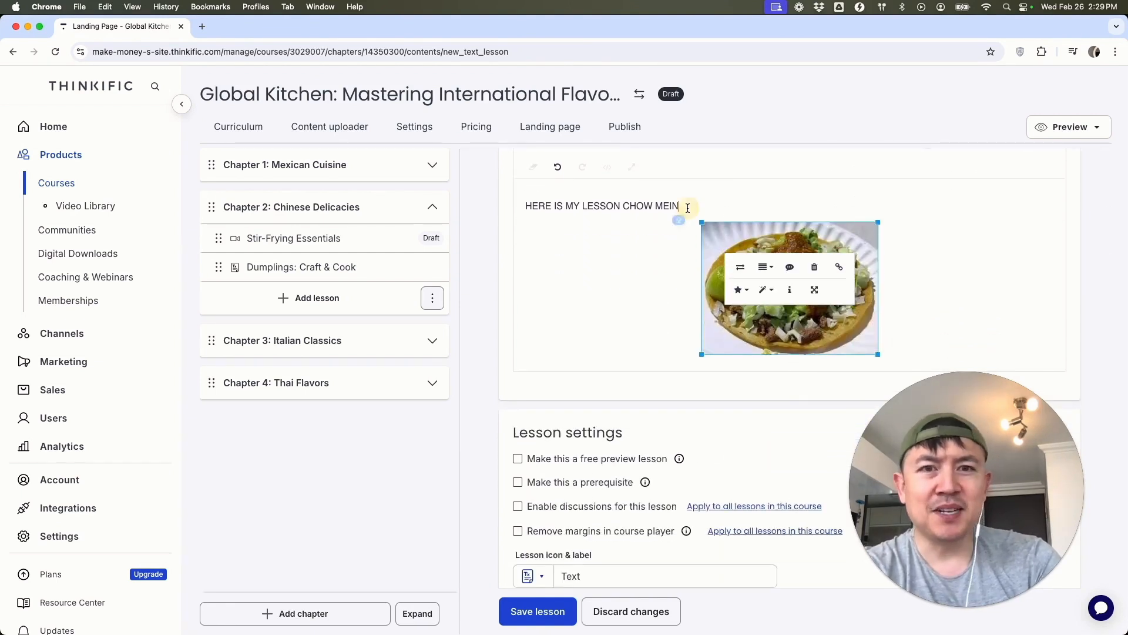
Add a blank line between the text and the taco picture and open the video embed code entry there
click(688, 209)
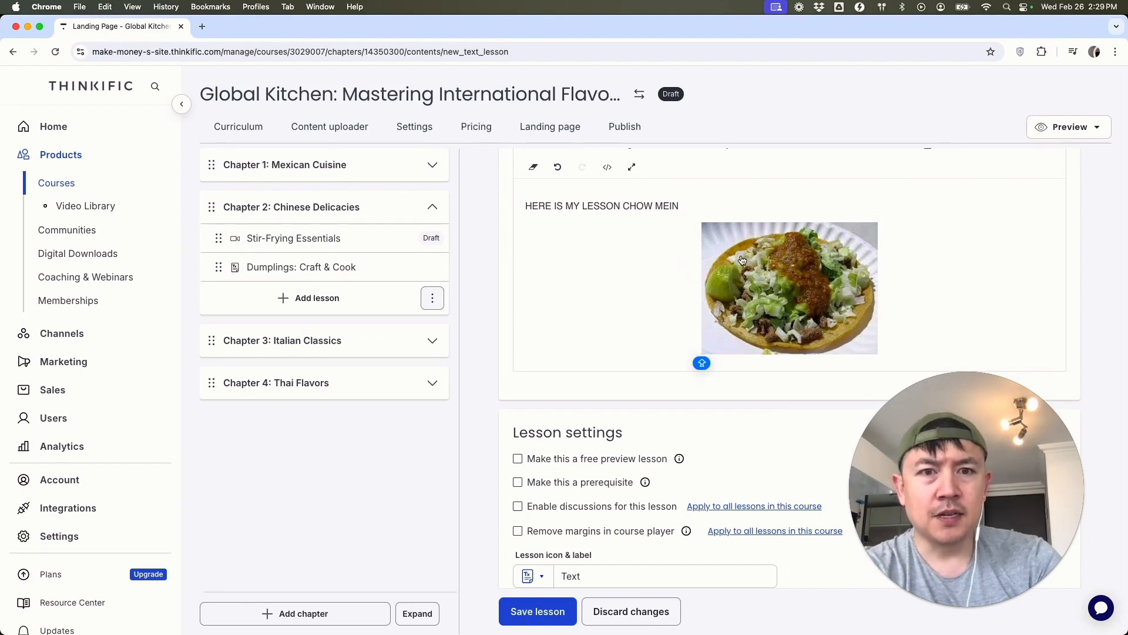
scroll(849, 231, up, 2)
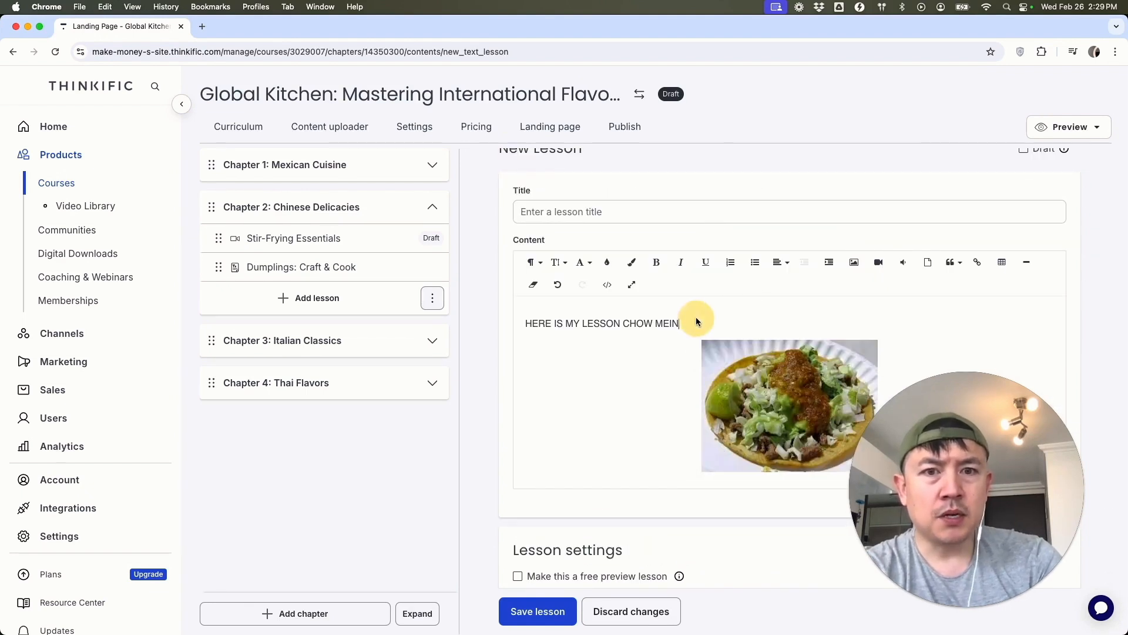
key(Return)
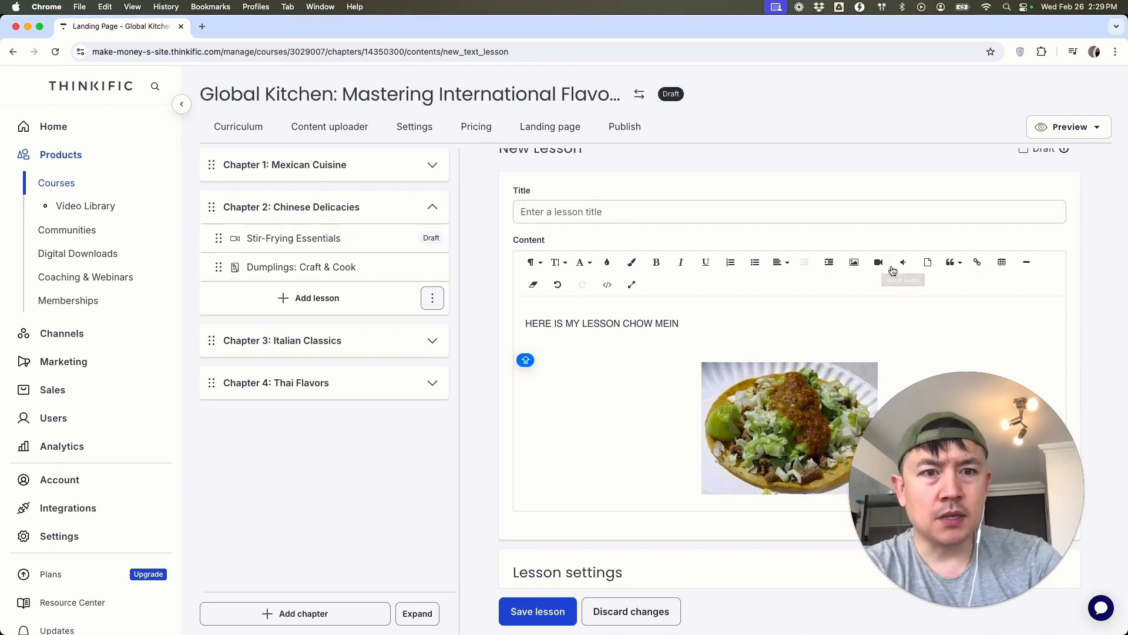
click(879, 261)
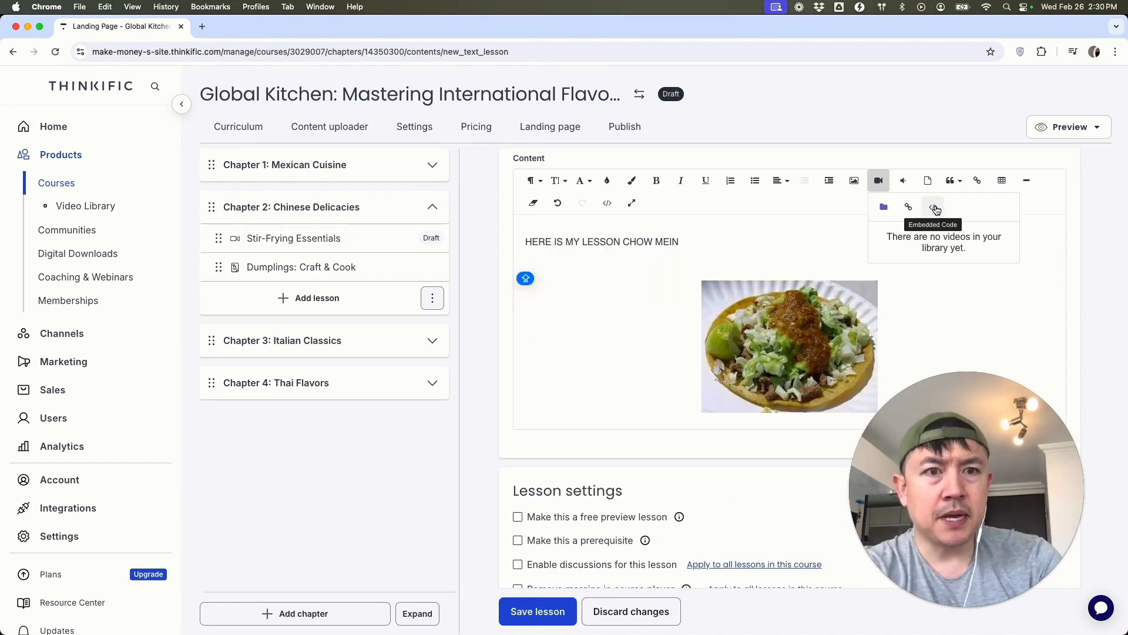
click(934, 208)
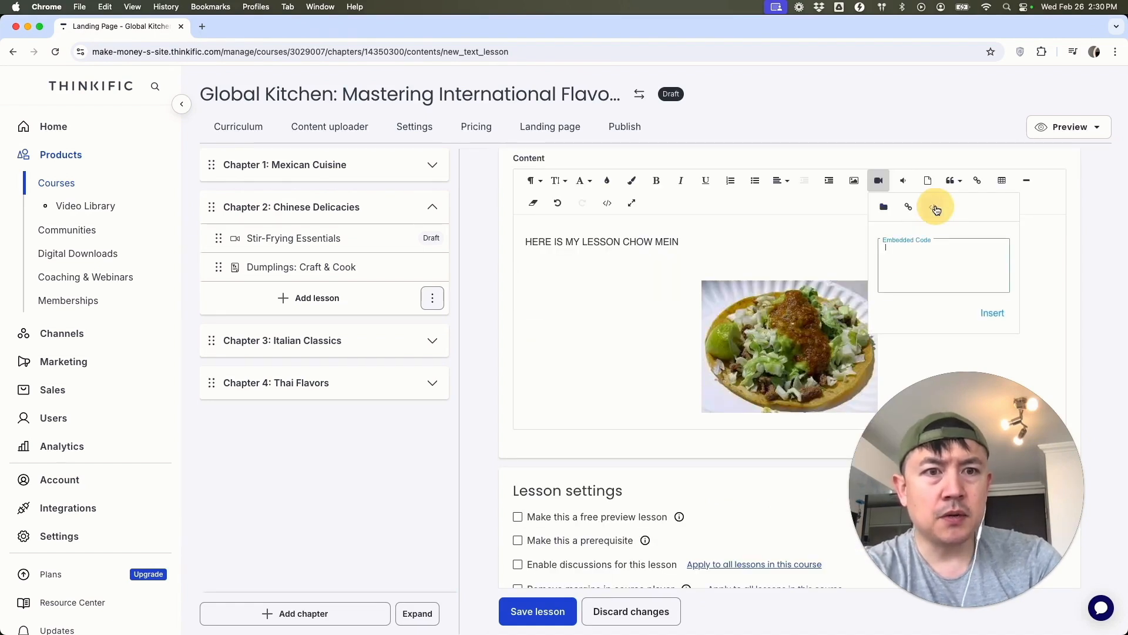
Switch to YouTube and get the embed code of the "Chat GPT Bitcoin BTC Price Prediction for 2025" video
click(205, 28)
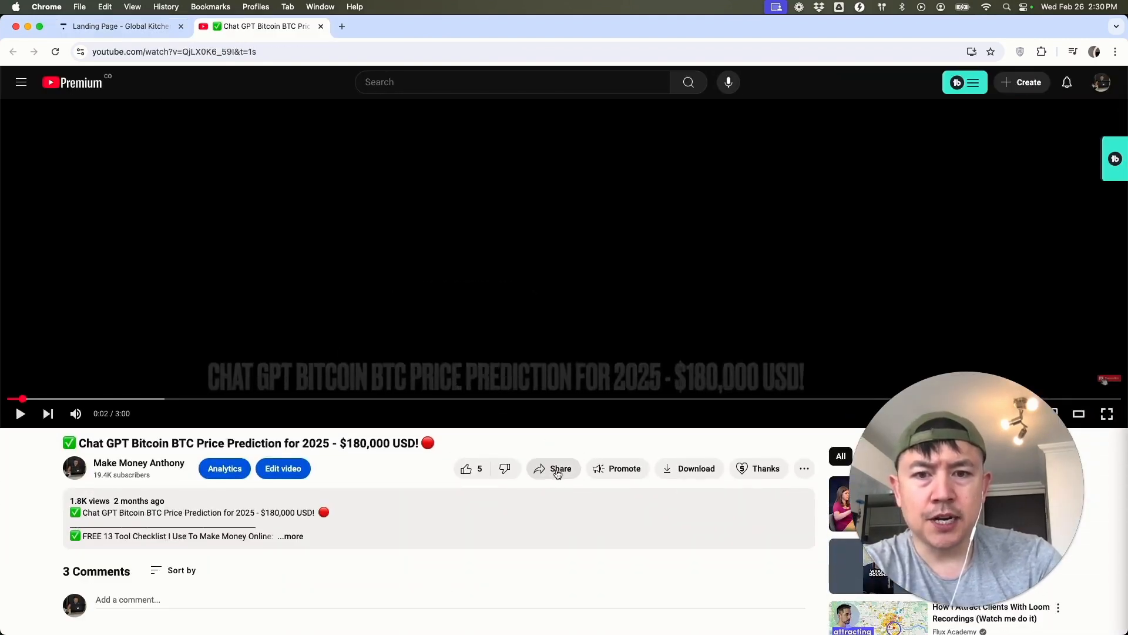
click(558, 467)
click(447, 346)
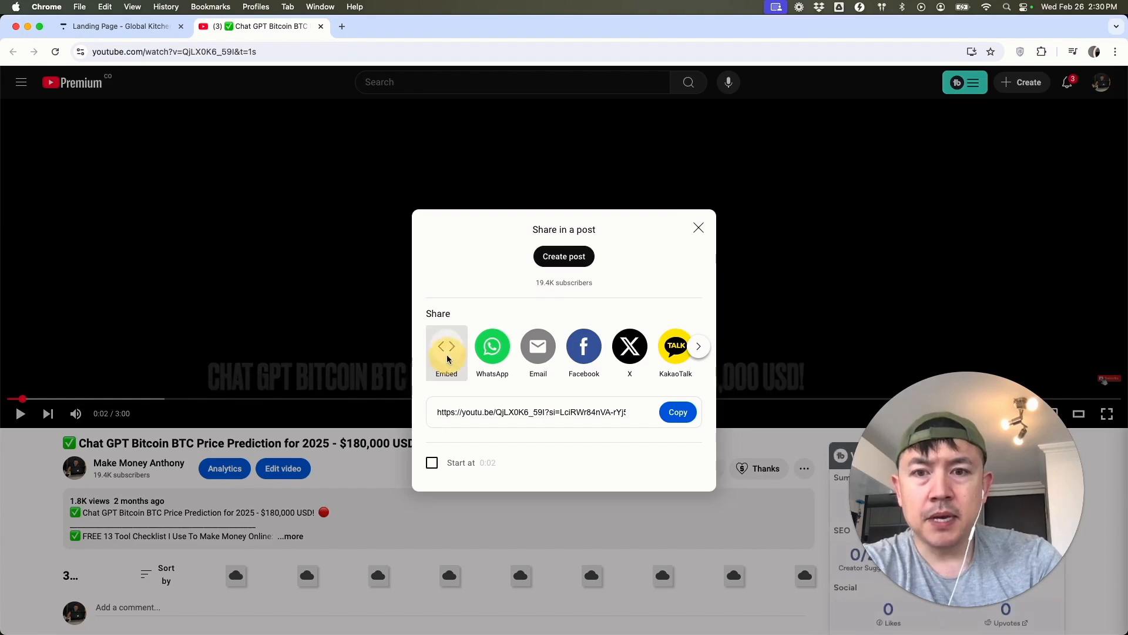
click(774, 332)
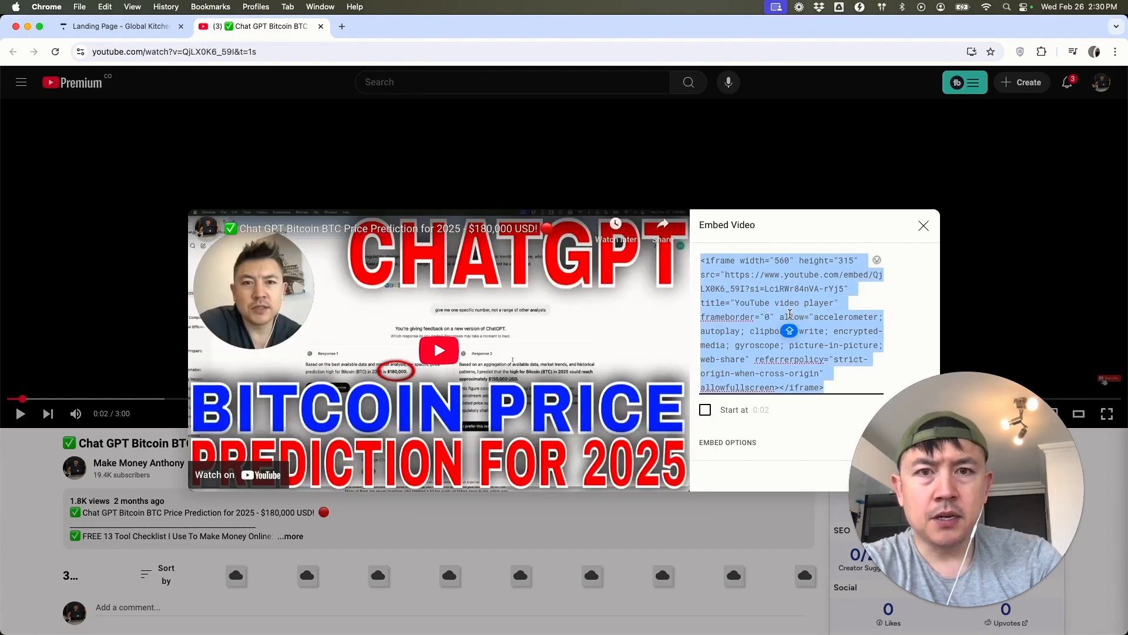
Return to the Thinkific lesson and insert the copied YouTube embed code above the taco picture
click(120, 27)
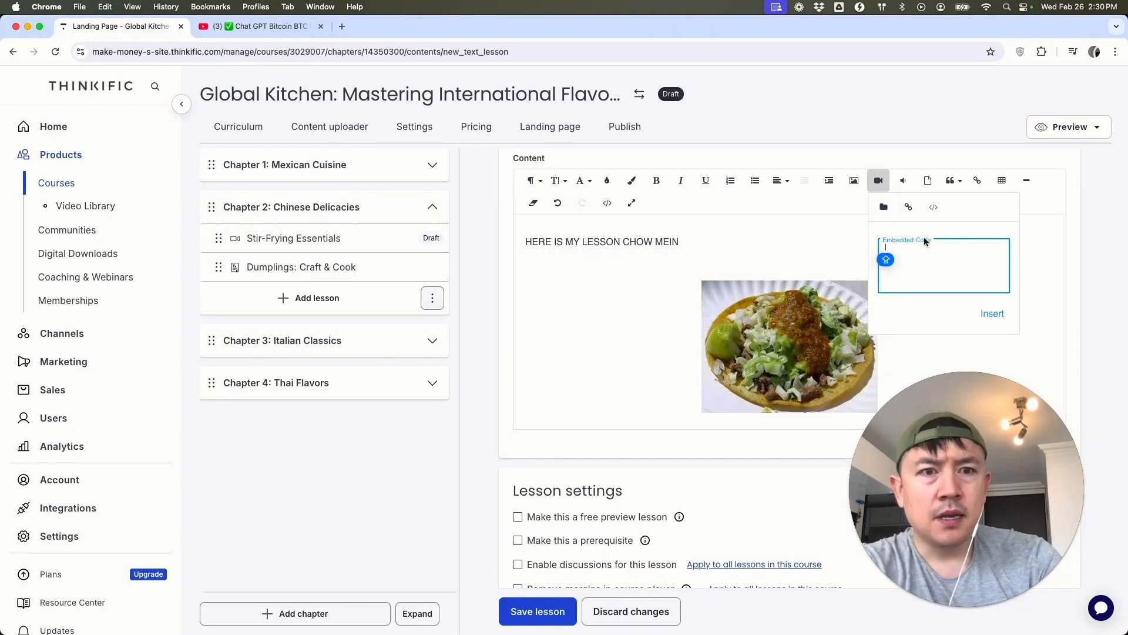
click(921, 261)
key(super+v)
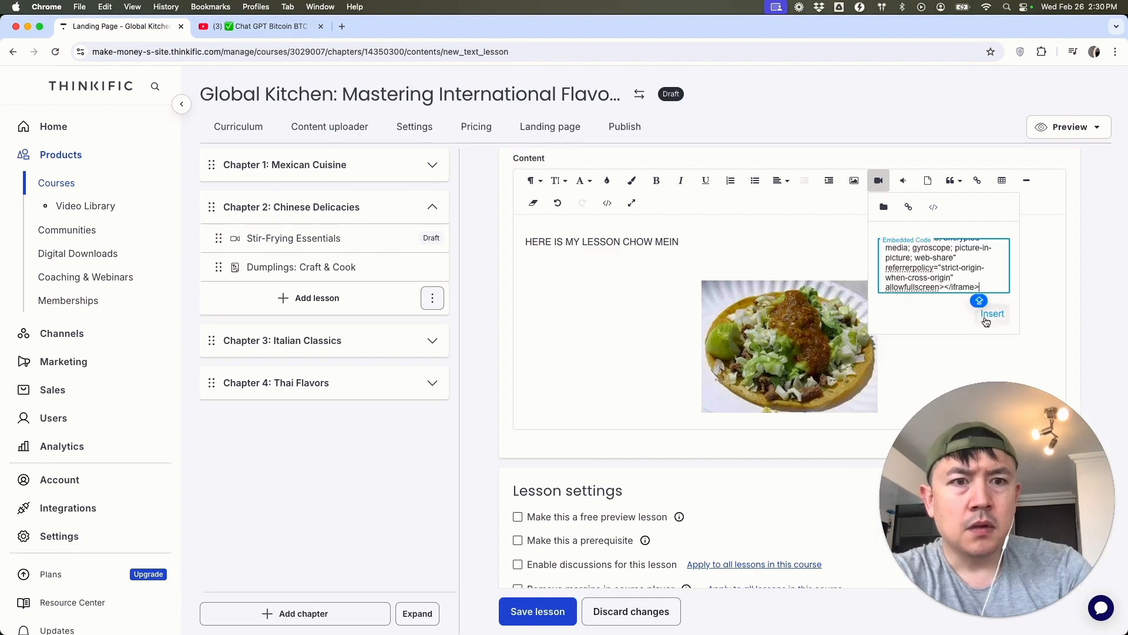
click(993, 314)
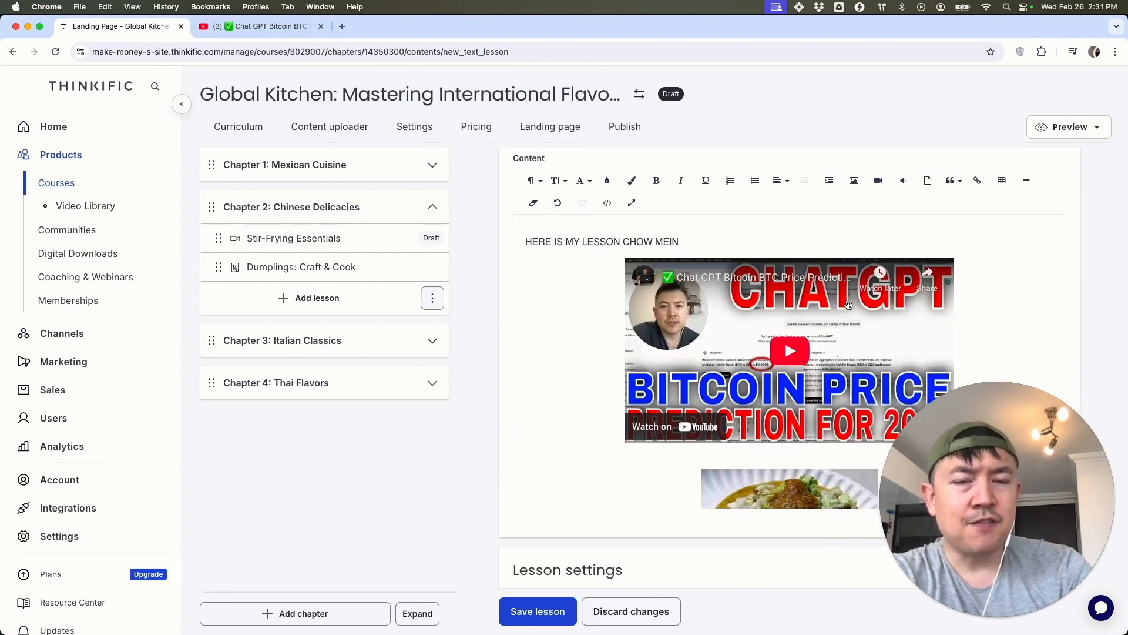
Title the text lesson "EGGROLL LESSON", save it, and expand Chapter 1: Mexican Cuisine
scroll(848, 303, down, 2)
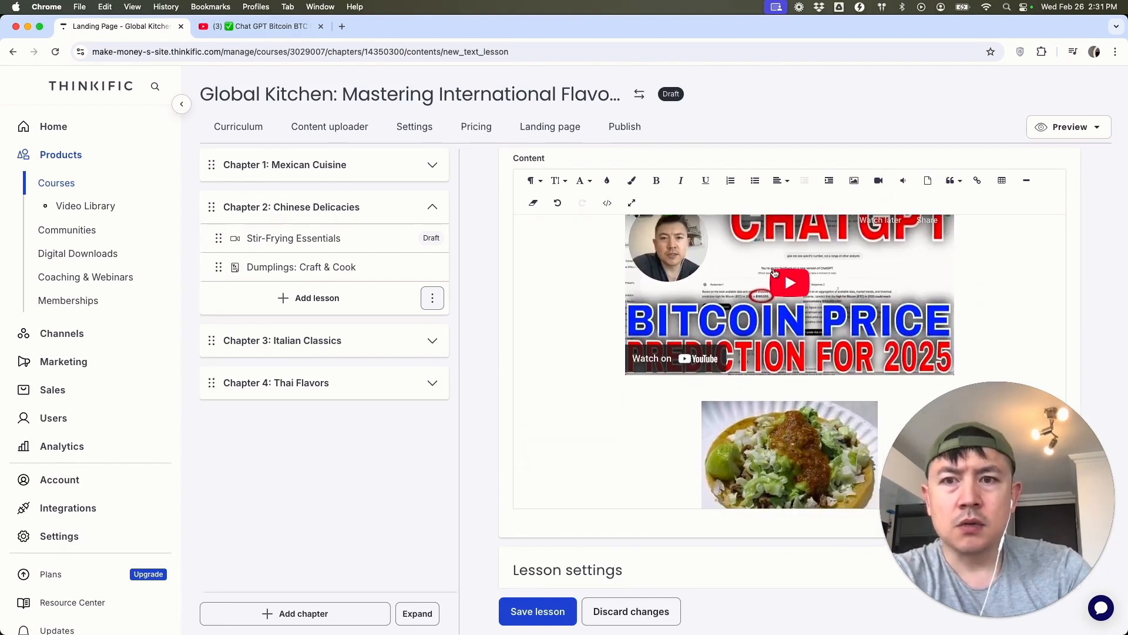
scroll(647, 411, down, 4)
click(514, 602)
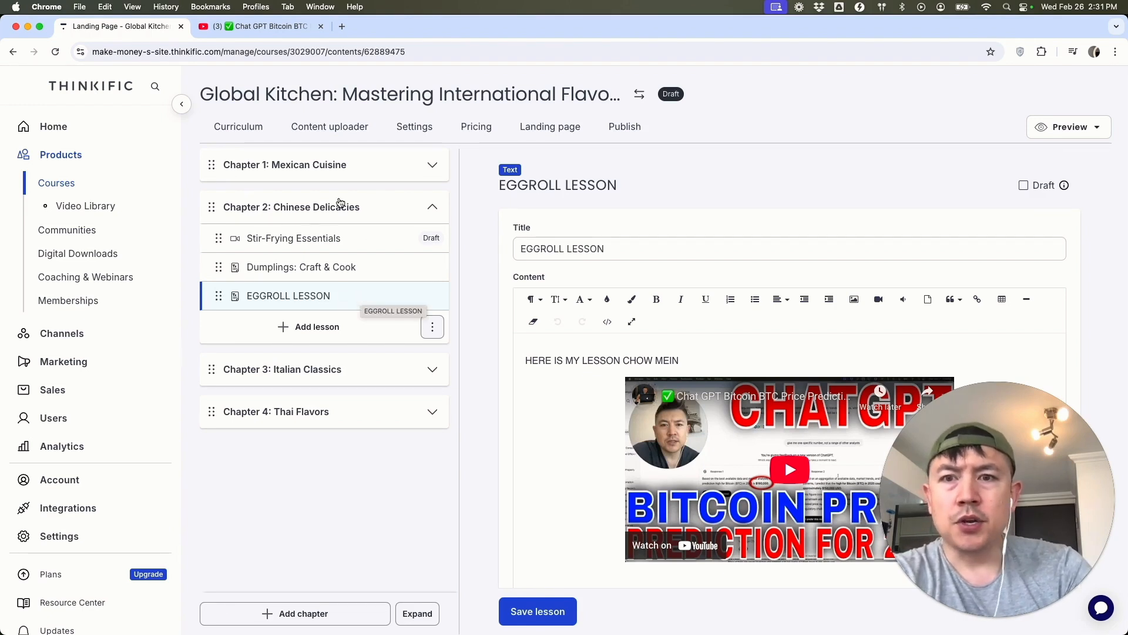
click(427, 162)
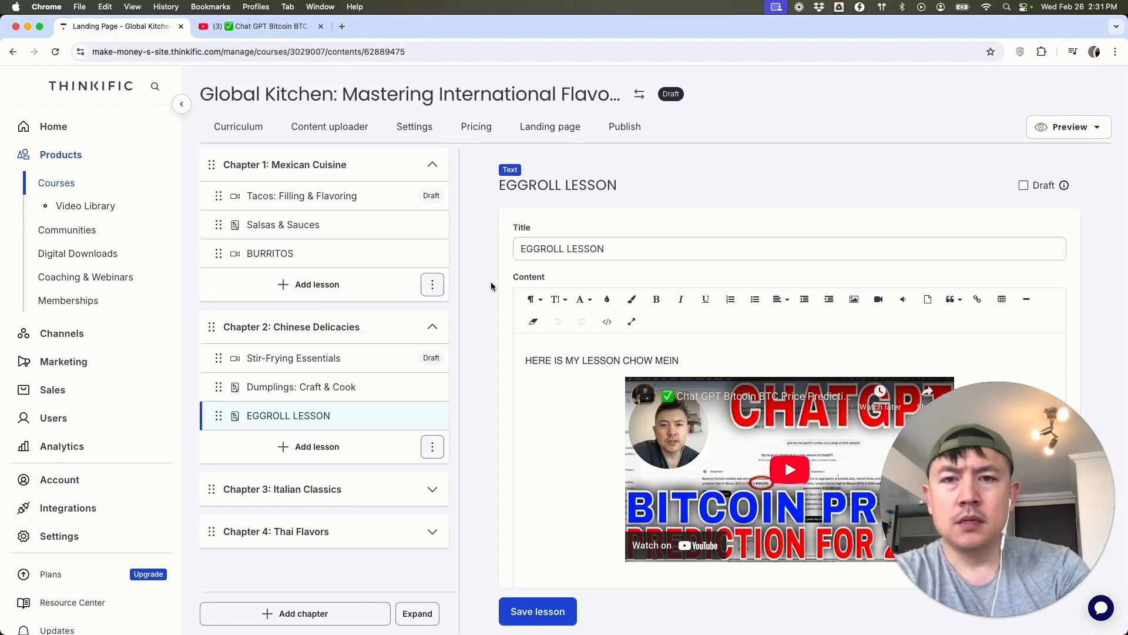
Rename the course in its basic settings to "INTERNATIONAL FOOD WITH" followed by the instructor's first name
click(420, 134)
click(479, 266)
key(super+a)
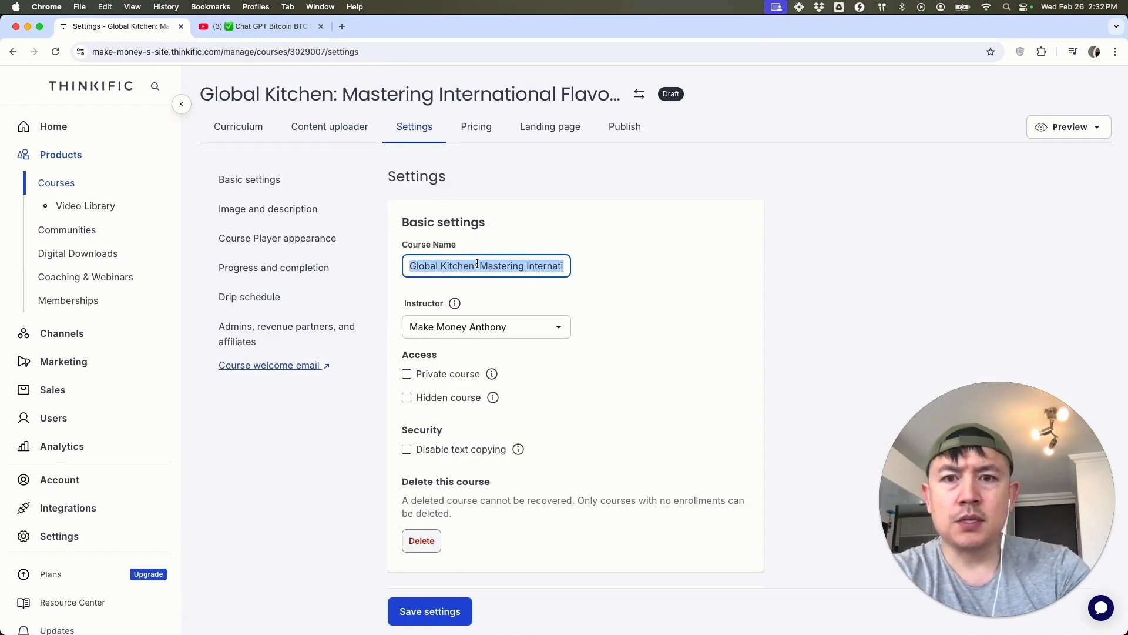
text(INTERNATIONAL FOOD)
text( WITH ANTHONY)
click(503, 315)
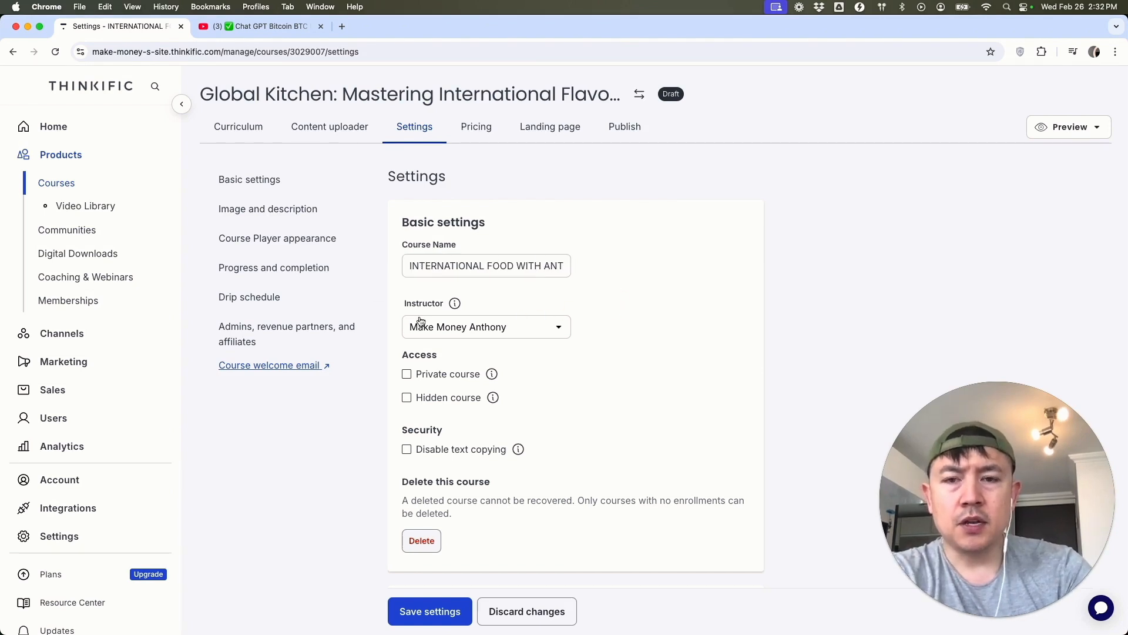
Review the course image, description and Course Player appearance settings, and go to the course's pricing options
click(293, 191)
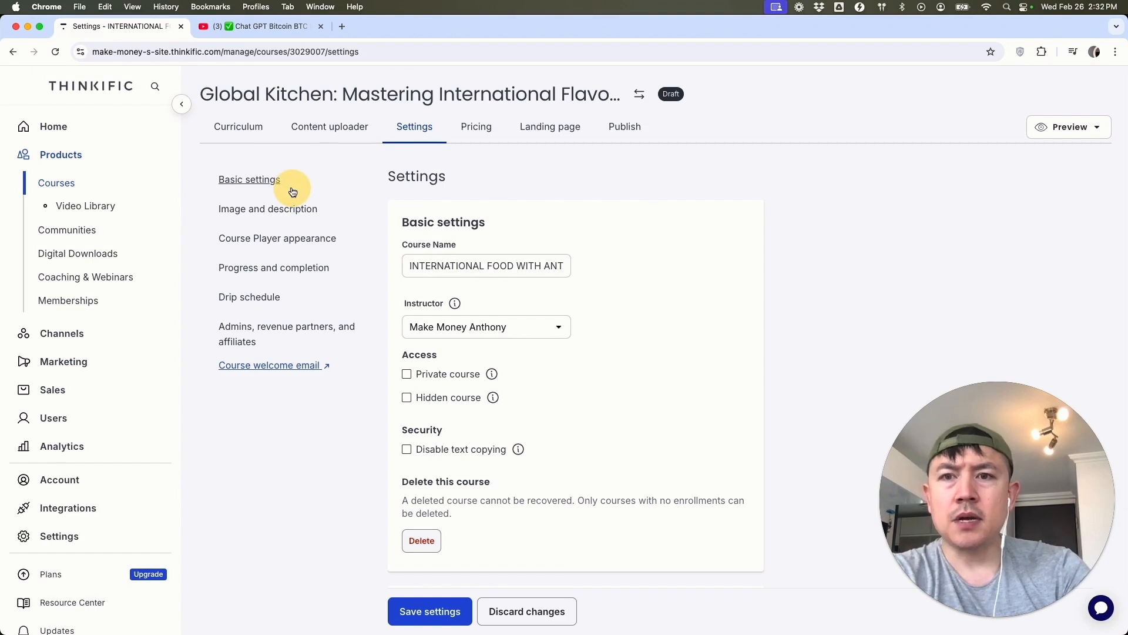
scroll(570, 414, down, 5)
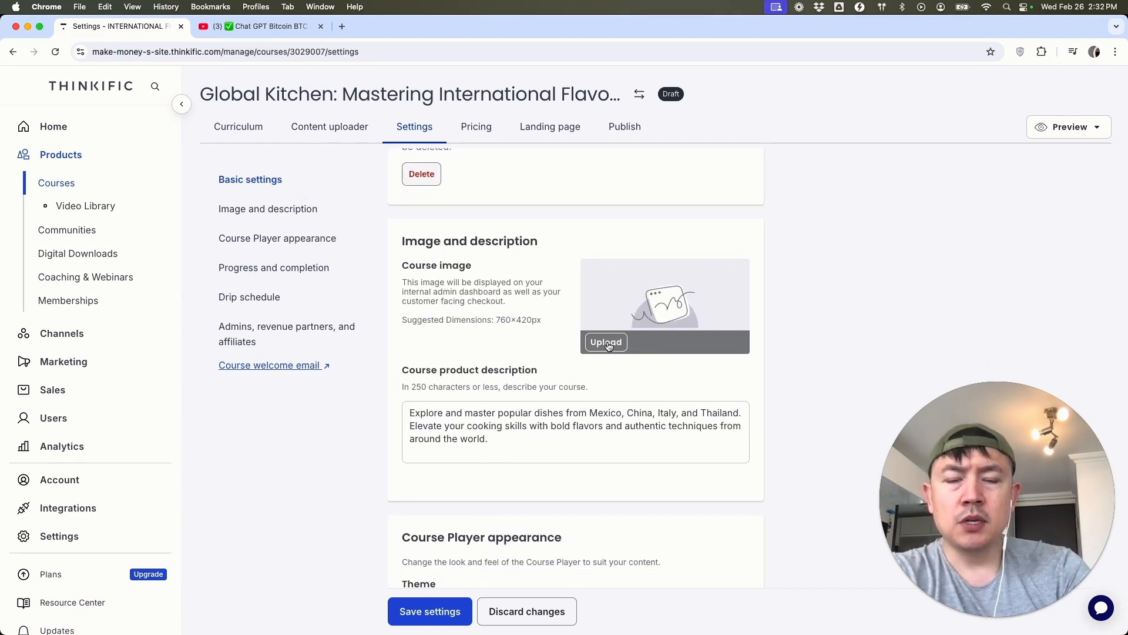
scroll(594, 338, down, 1)
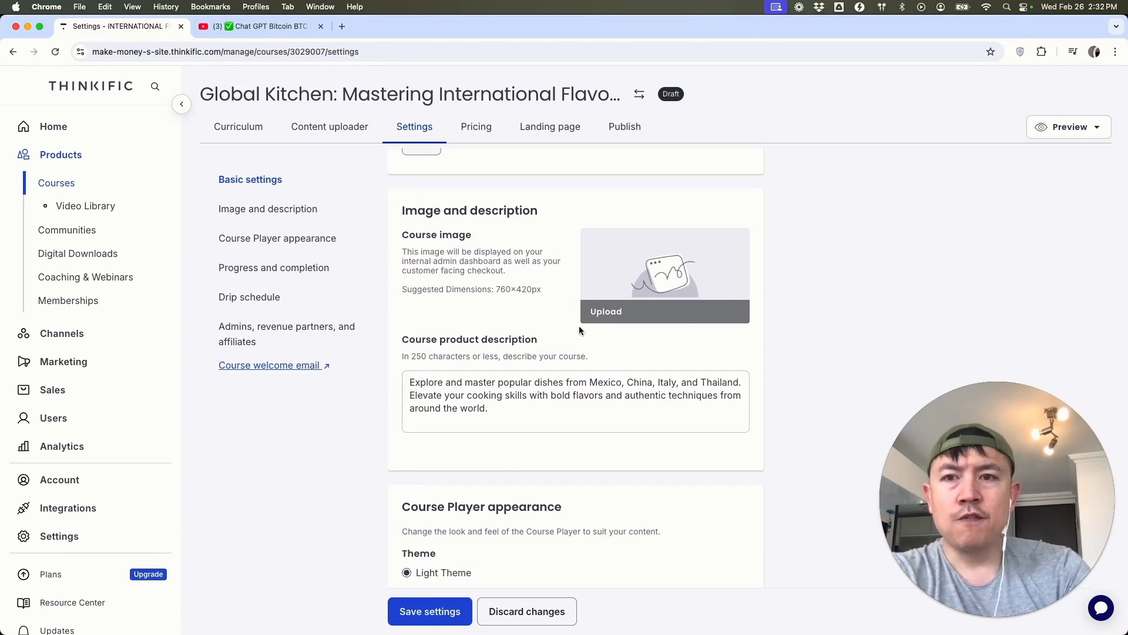
scroll(684, 330, down, 10)
scroll(684, 330, up, 7)
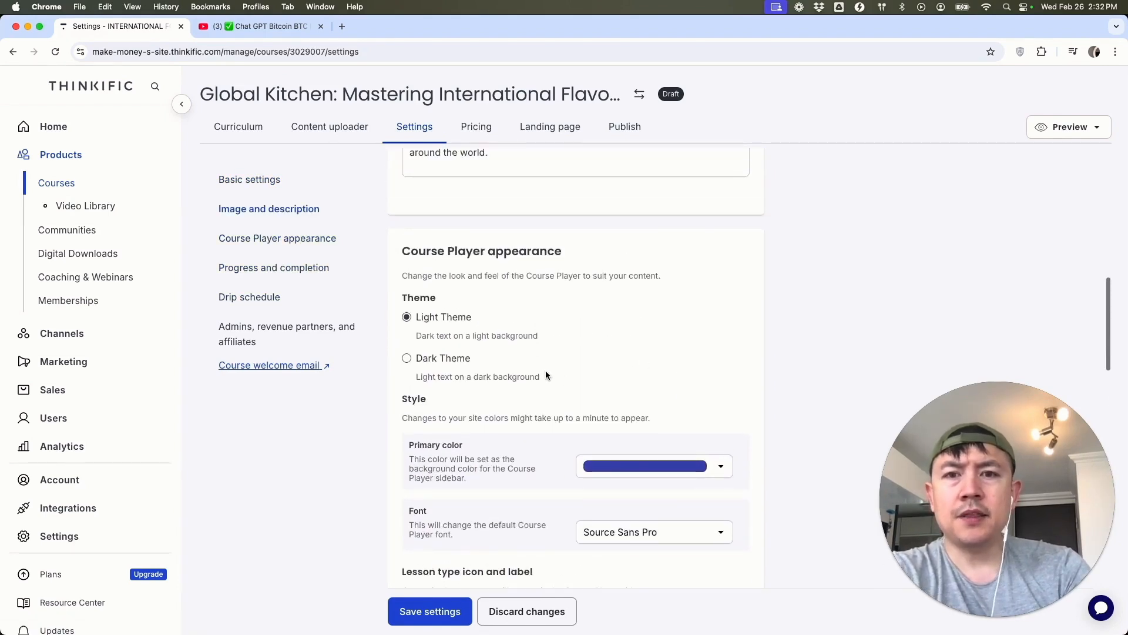
scroll(546, 369, up, 8)
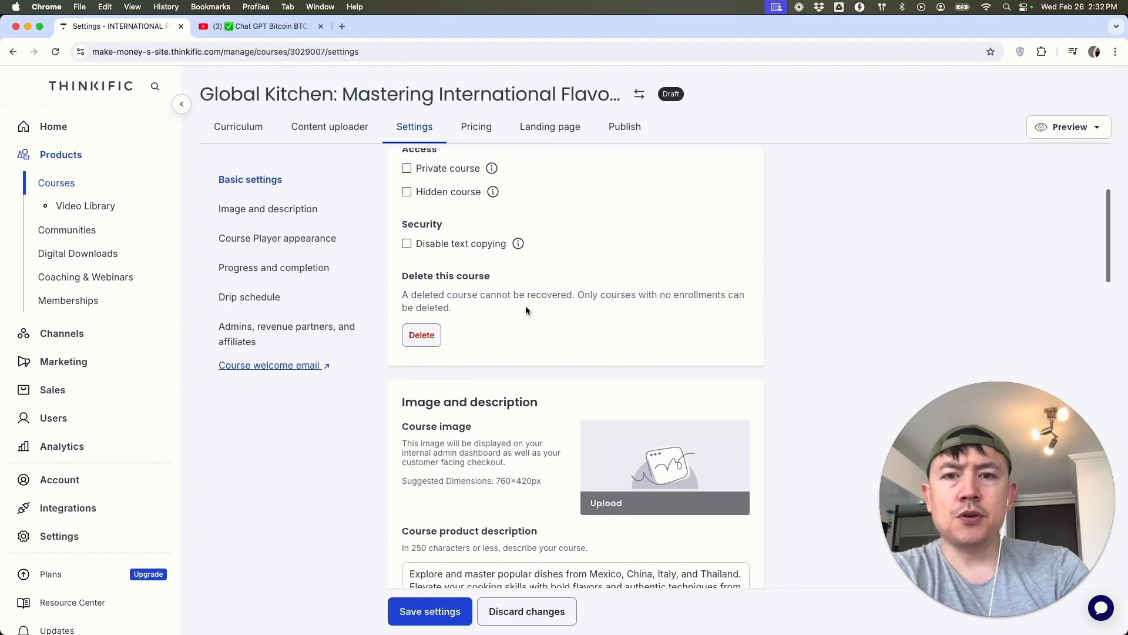
click(478, 130)
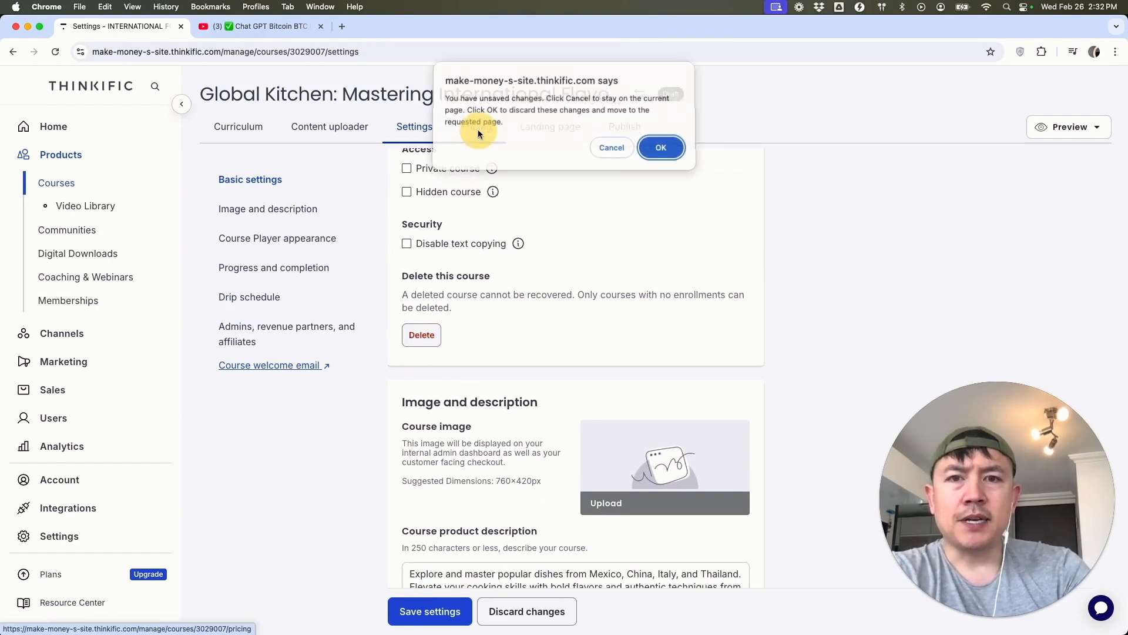
key(Return)
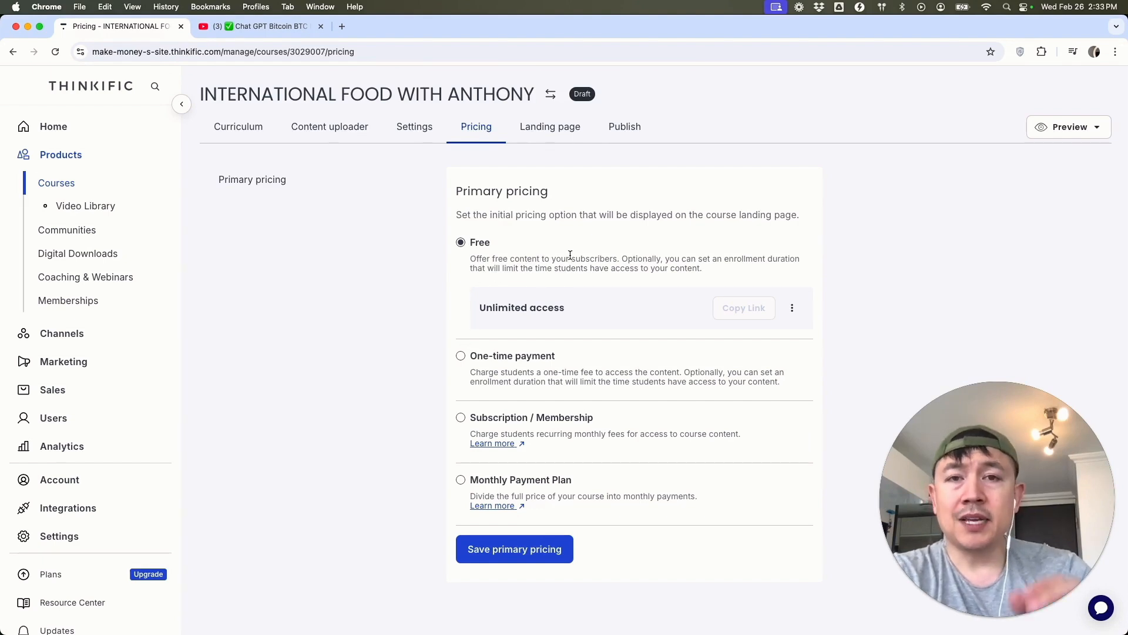
Choose one-time payment as the primary pricing and set the price to $4500
click(460, 355)
scroll(587, 413, down, 2)
click(526, 412)
text(4500)
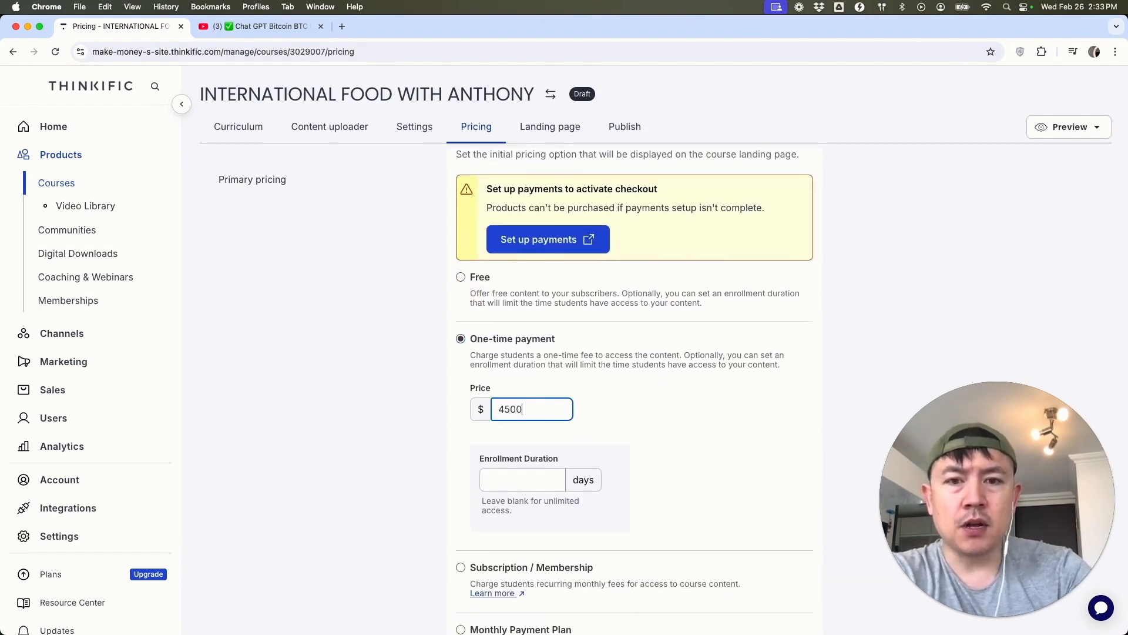
Switch the primary pricing to Subscription / Membership with an amount of $100 paid every 1 month
scroll(708, 411, up, 2)
scroll(708, 410, down, 6)
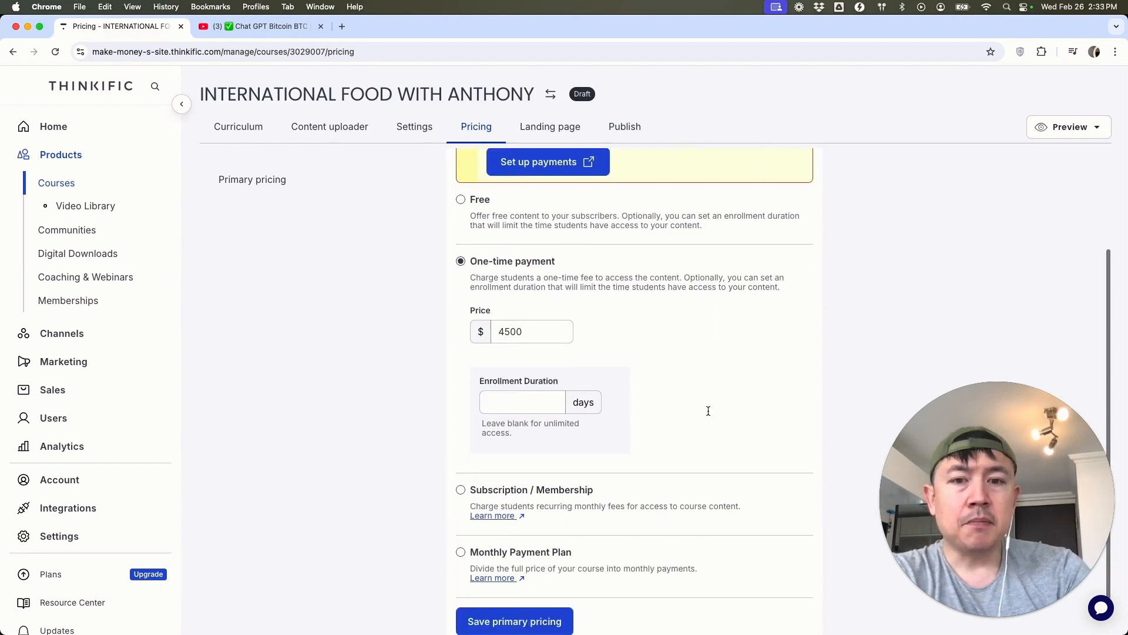
click(459, 445)
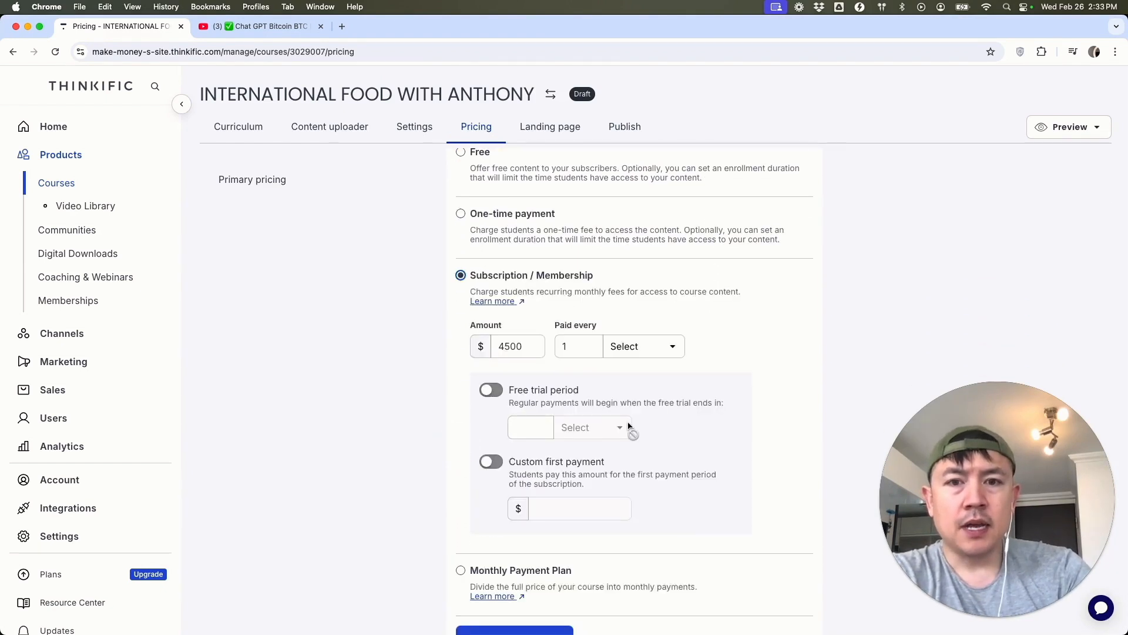
scroll(628, 426, down, 2)
double_click(518, 302)
key(BackSpace)
text(100)
click(653, 301)
click(652, 332)
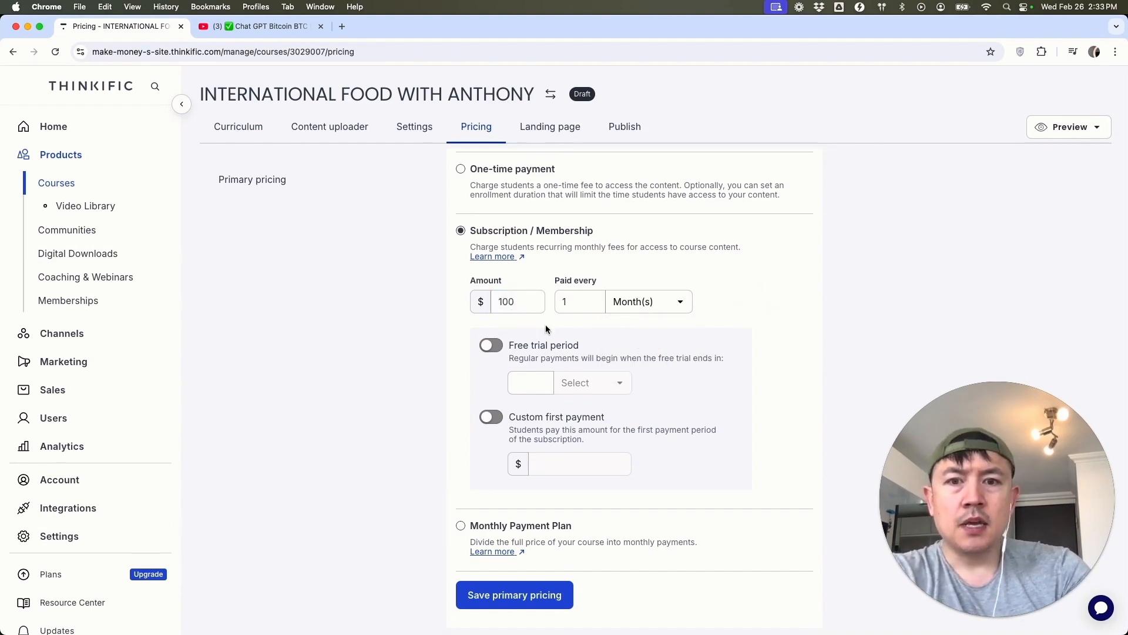
Enable the subscription's free trial period and set it to 13 days
click(499, 351)
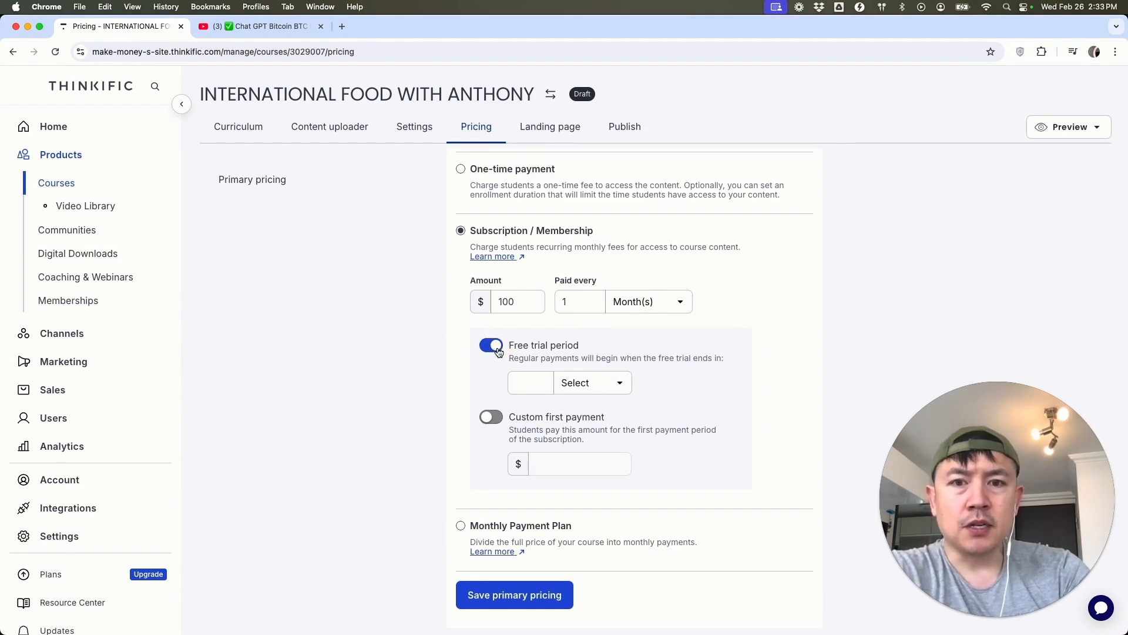
click(550, 384)
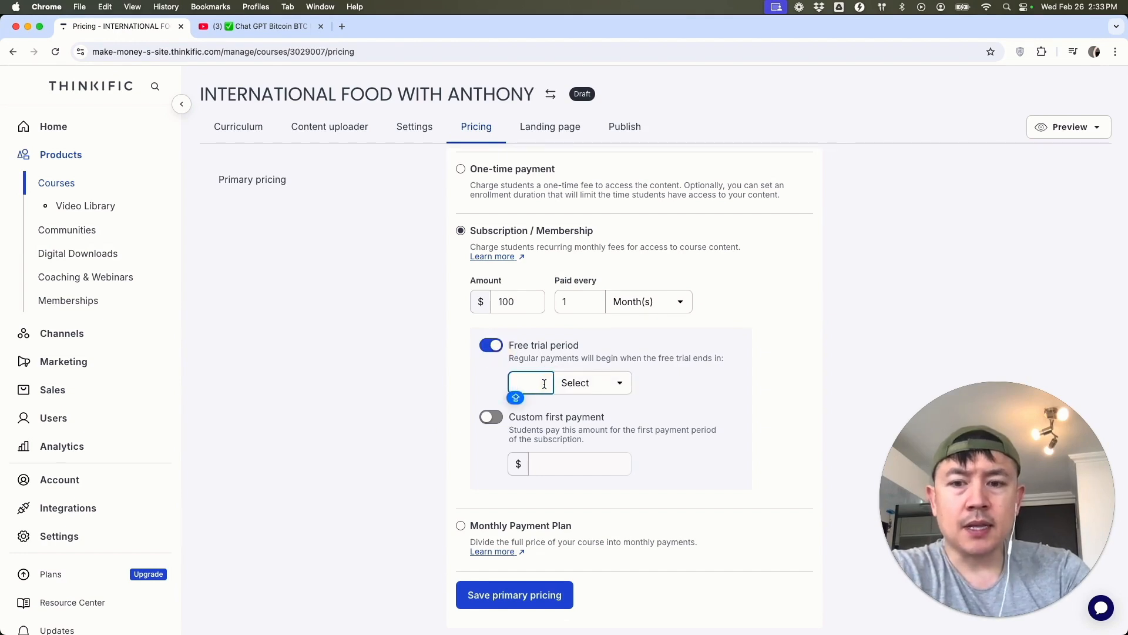
text(13)
click(591, 382)
click(596, 416)
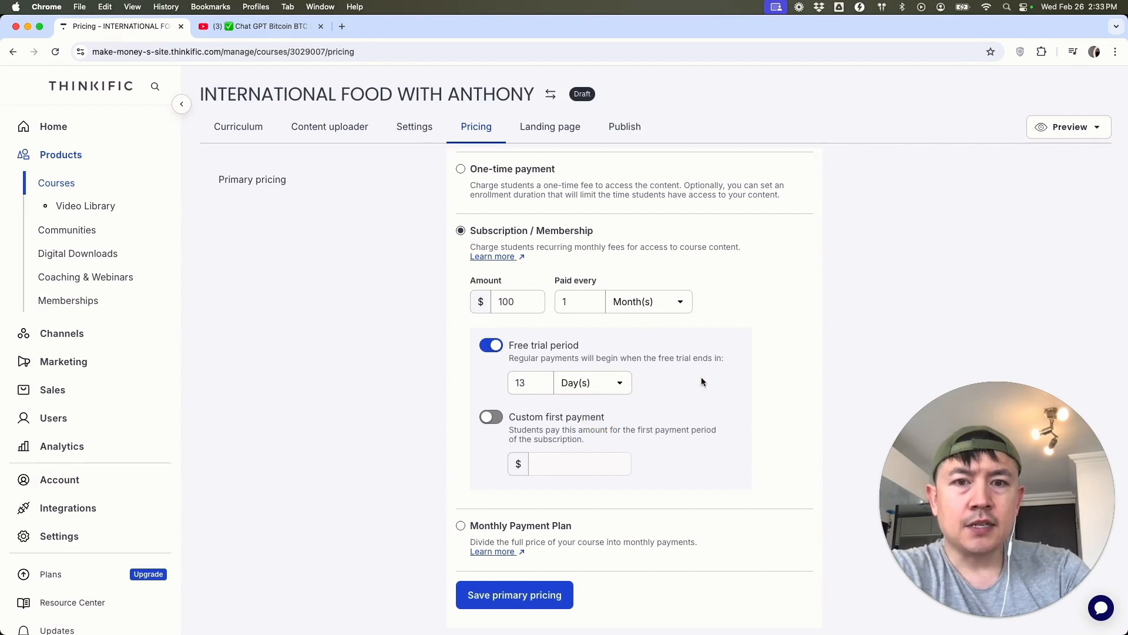
Set the primary pricing to a one-time payment of $3500 and save it
scroll(680, 446, up, 3)
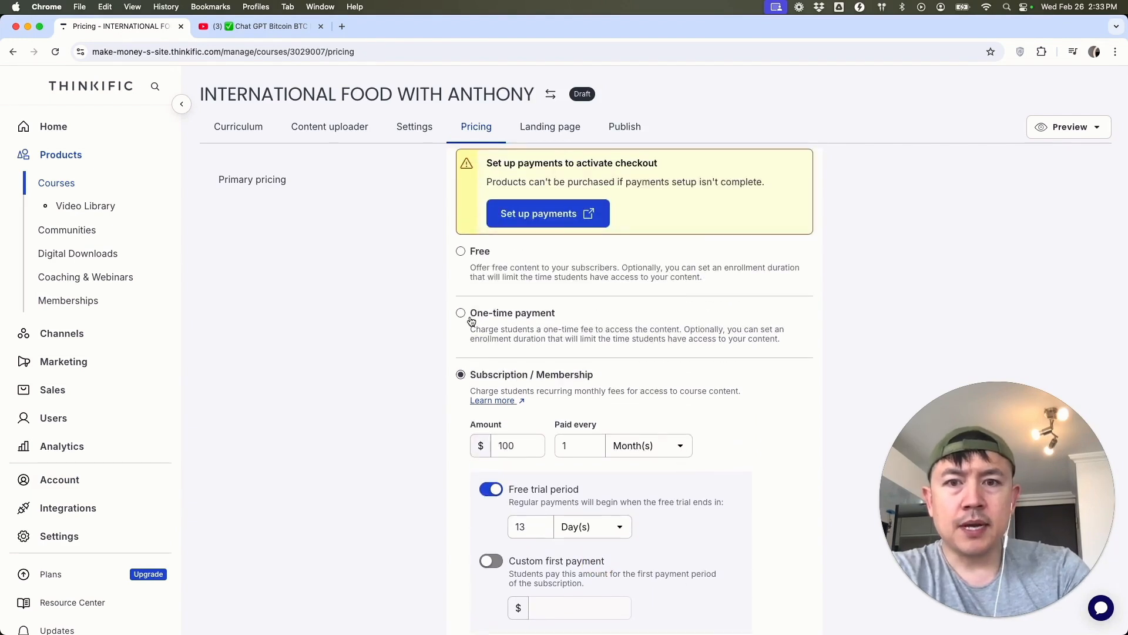
click(462, 313)
click(518, 382)
double_click(517, 383)
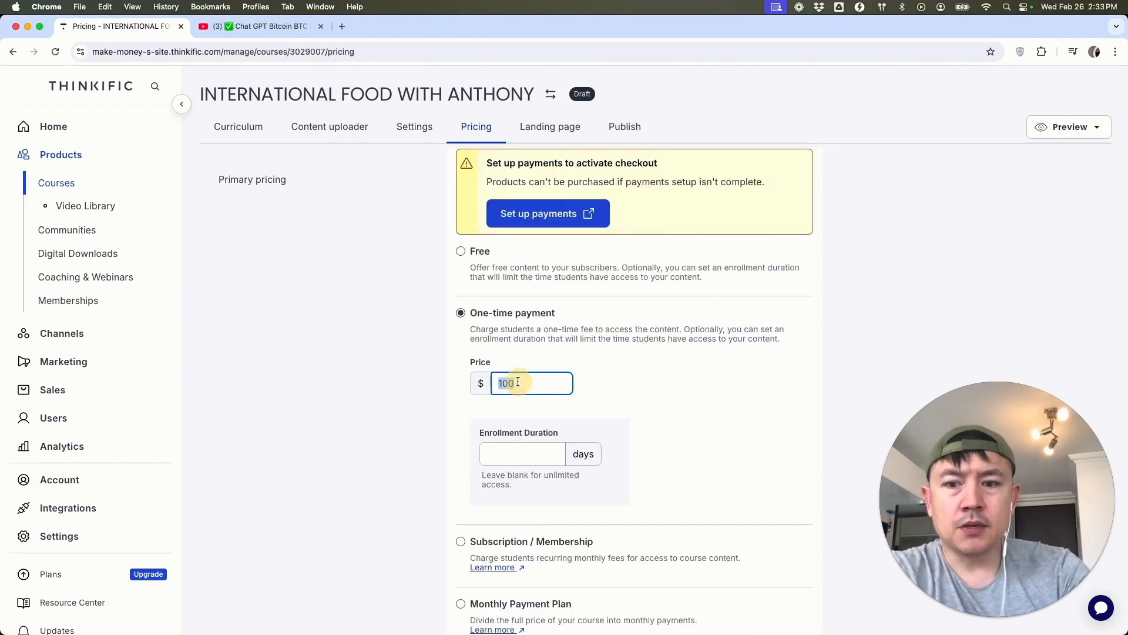
text(35000)
key(BackSpace)
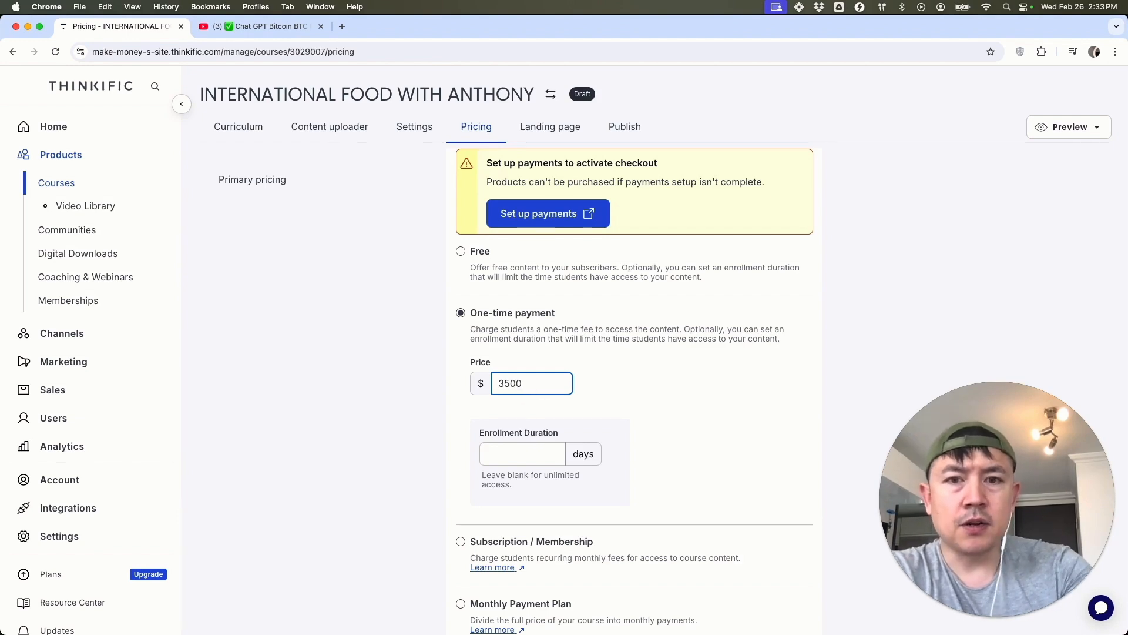
scroll(605, 425, down, 2)
click(538, 581)
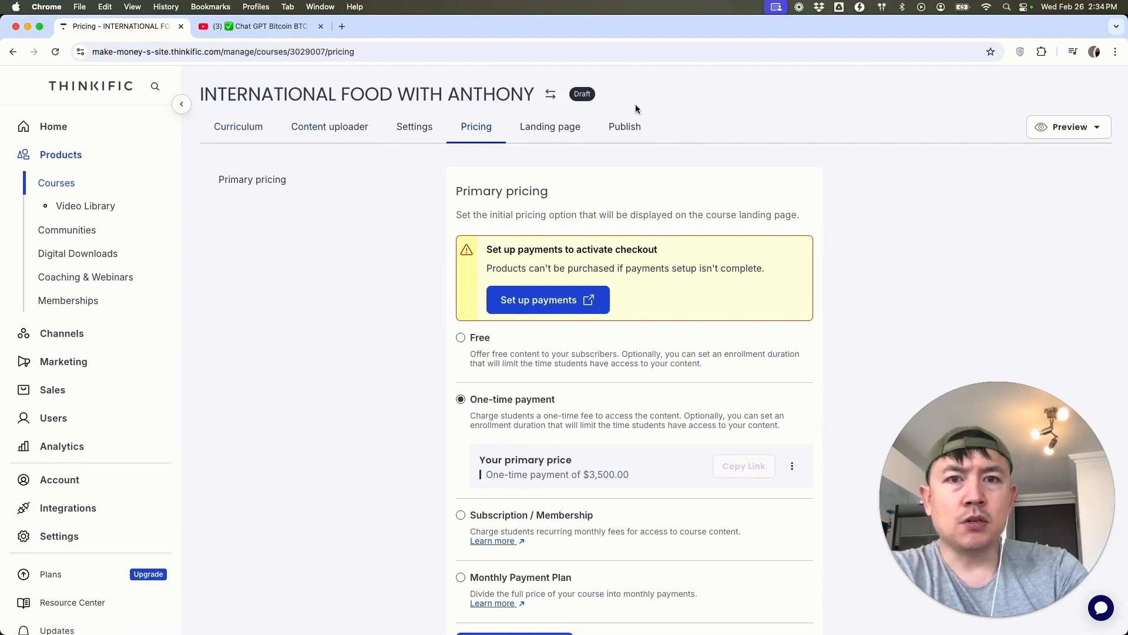
Set the course publish status to Published and save it
click(629, 128)
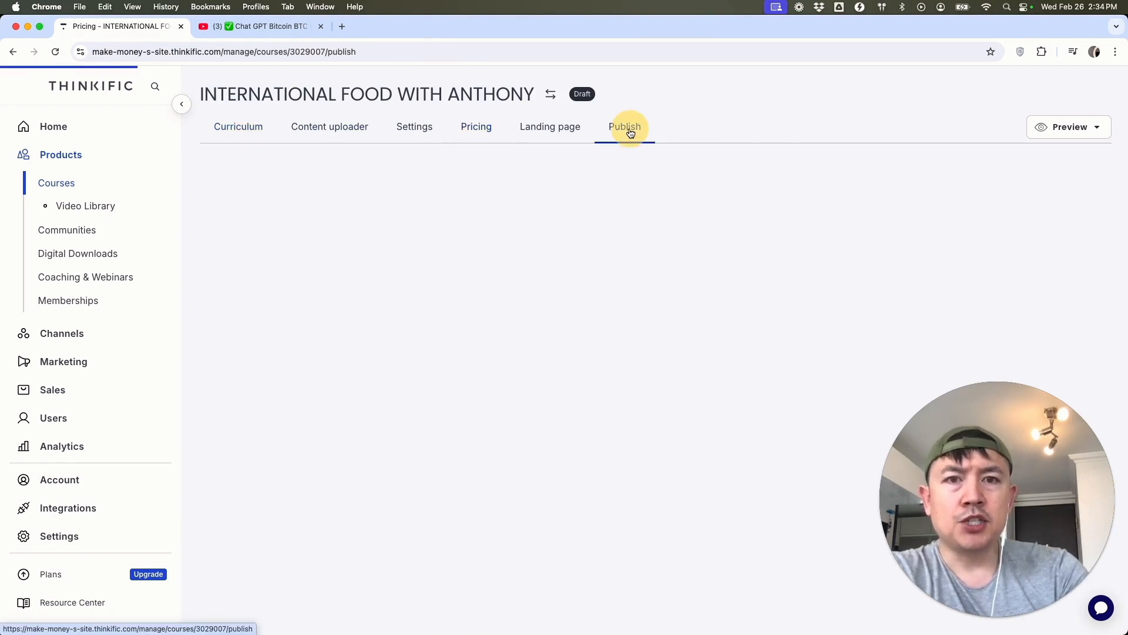
click(487, 305)
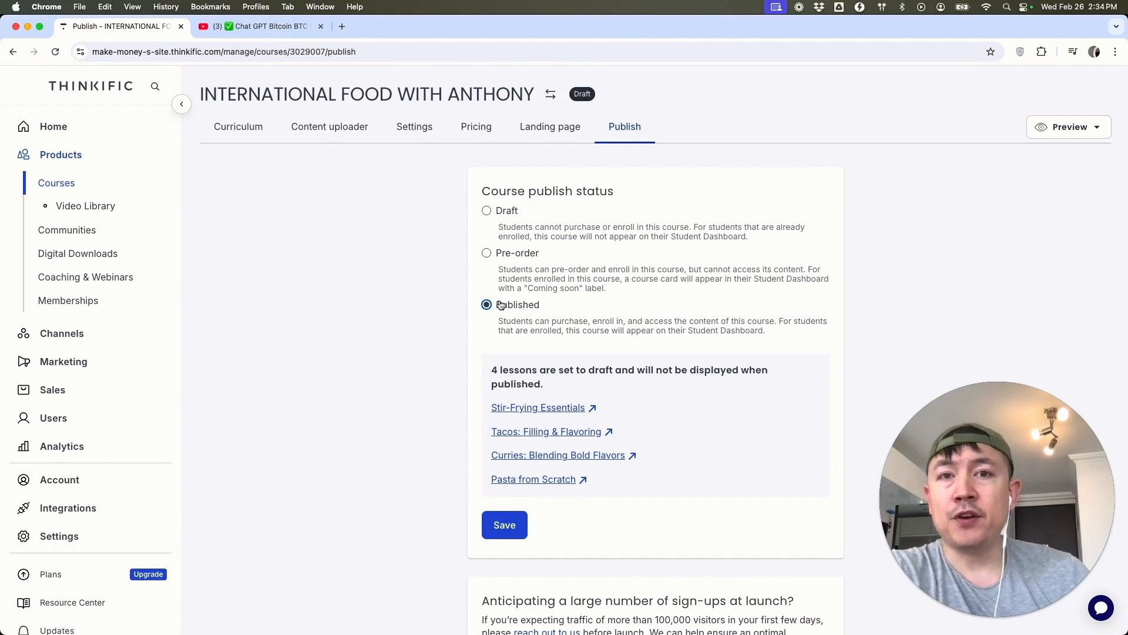
click(503, 524)
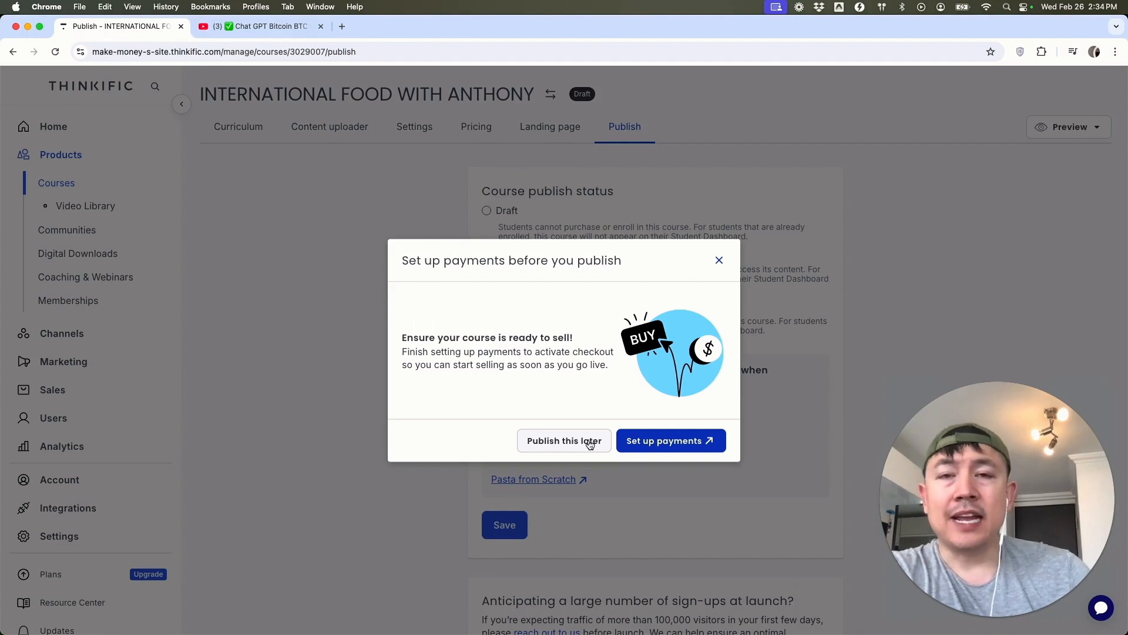